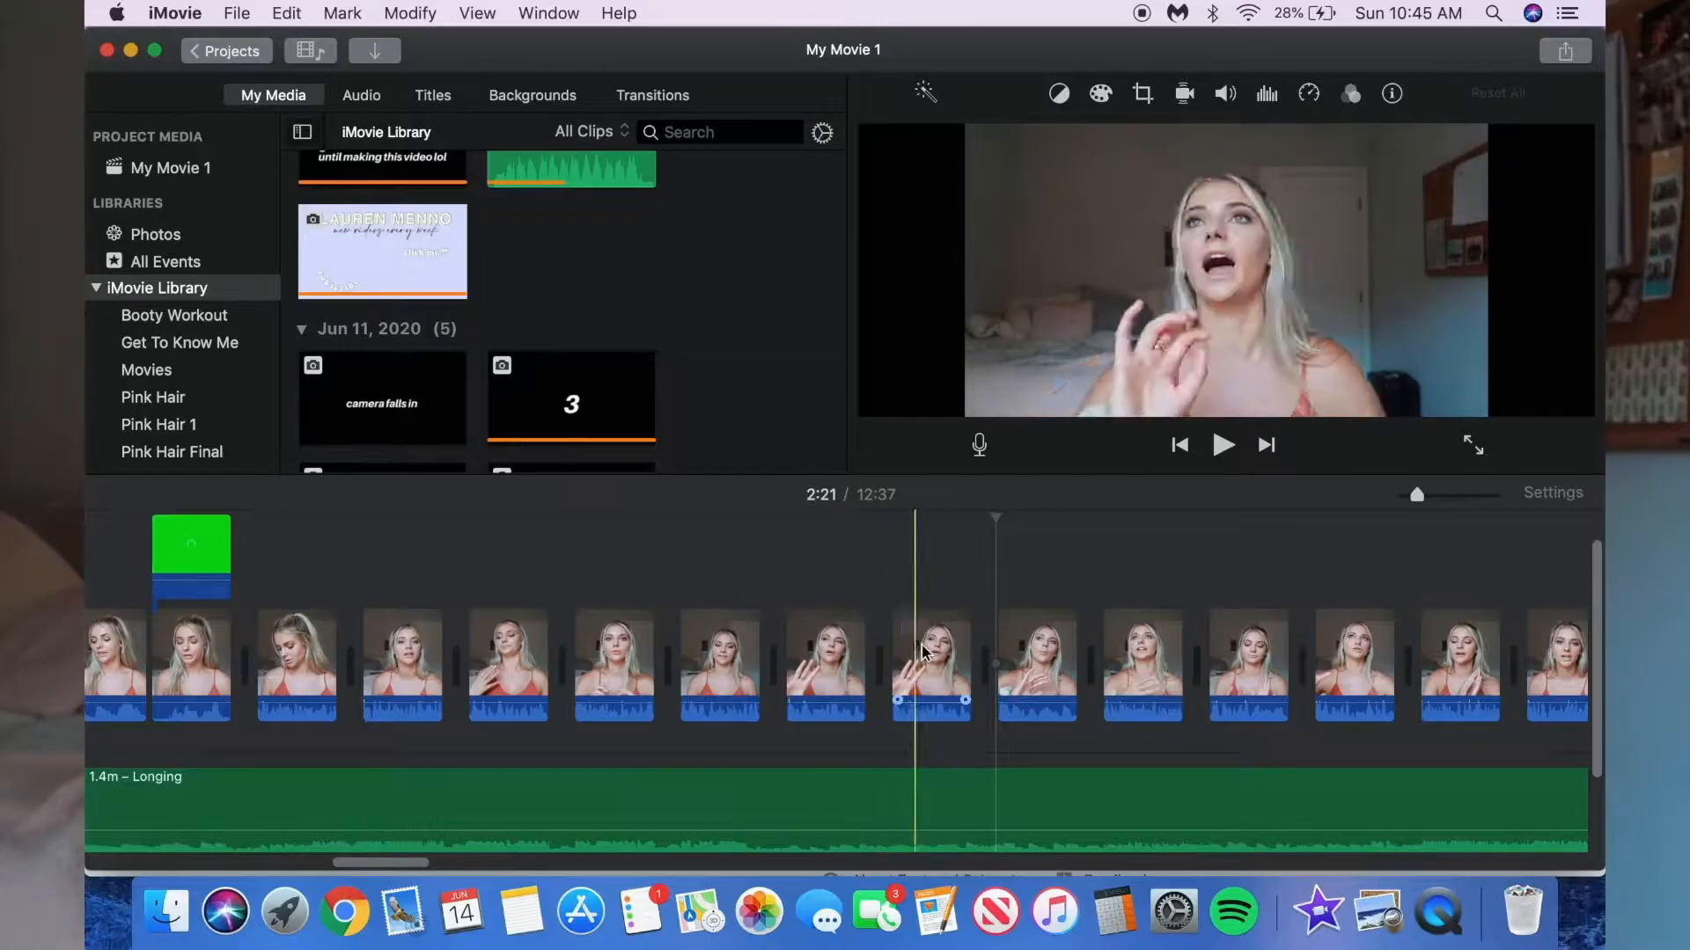
Place the clip near 2:21 above the main track at about 2:17 and make it a Picture in Picture overlay
left_click_drag(931, 634, 814, 541)
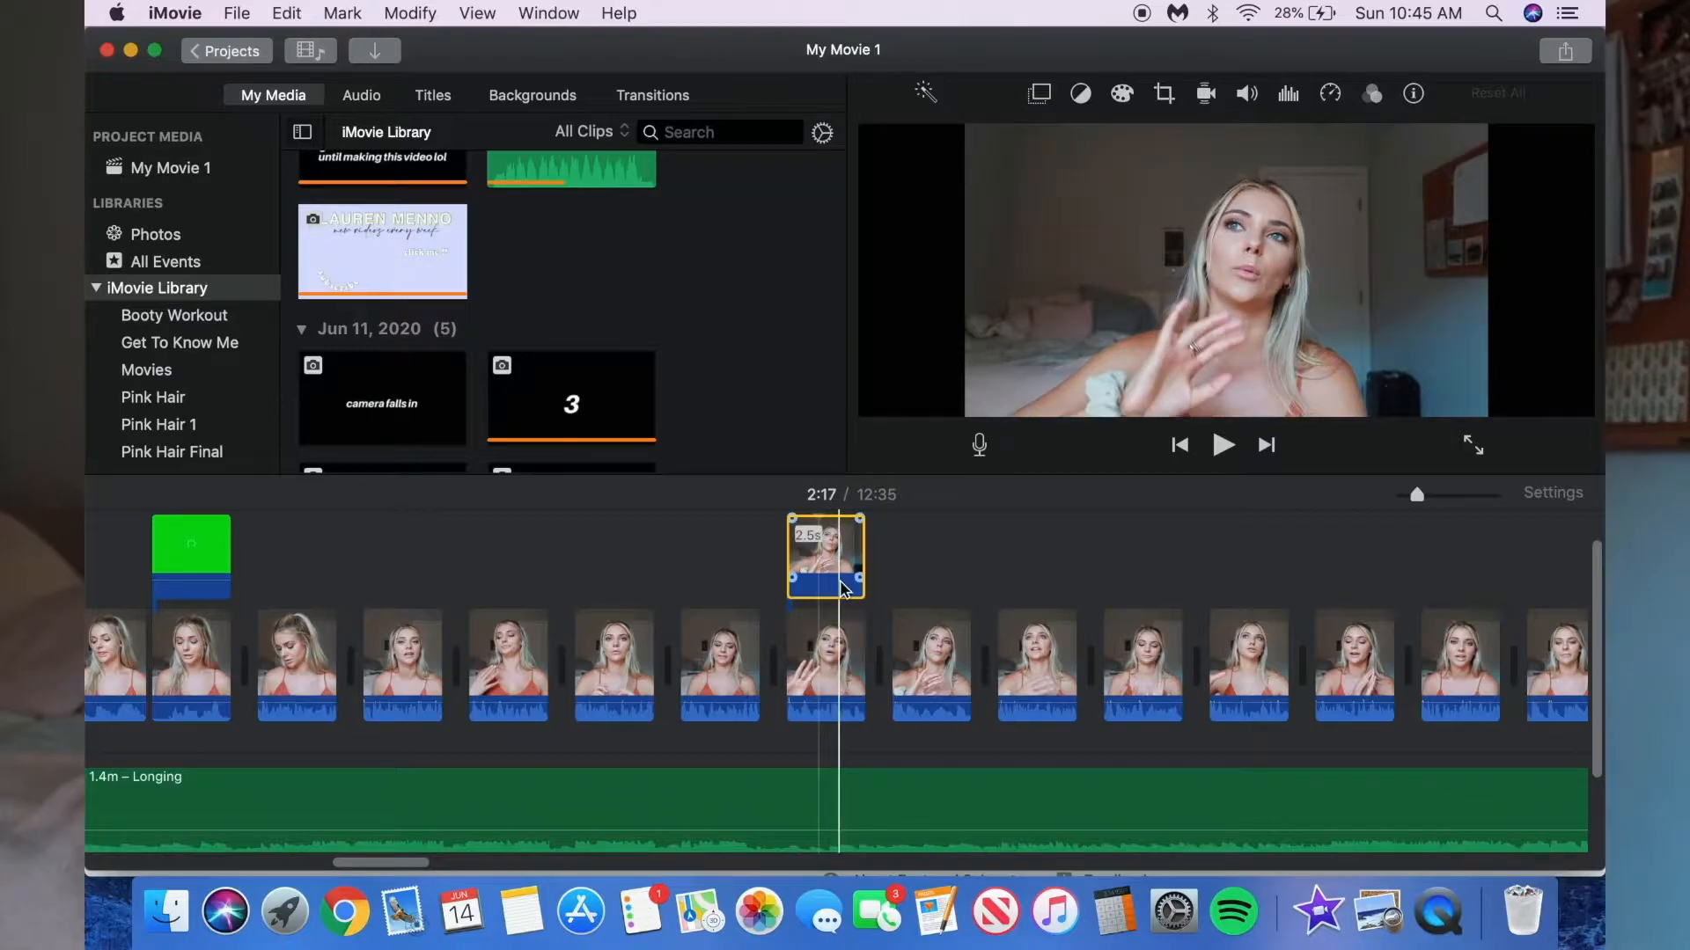
scroll(827, 620, "up", 2)
left_click(845, 602)
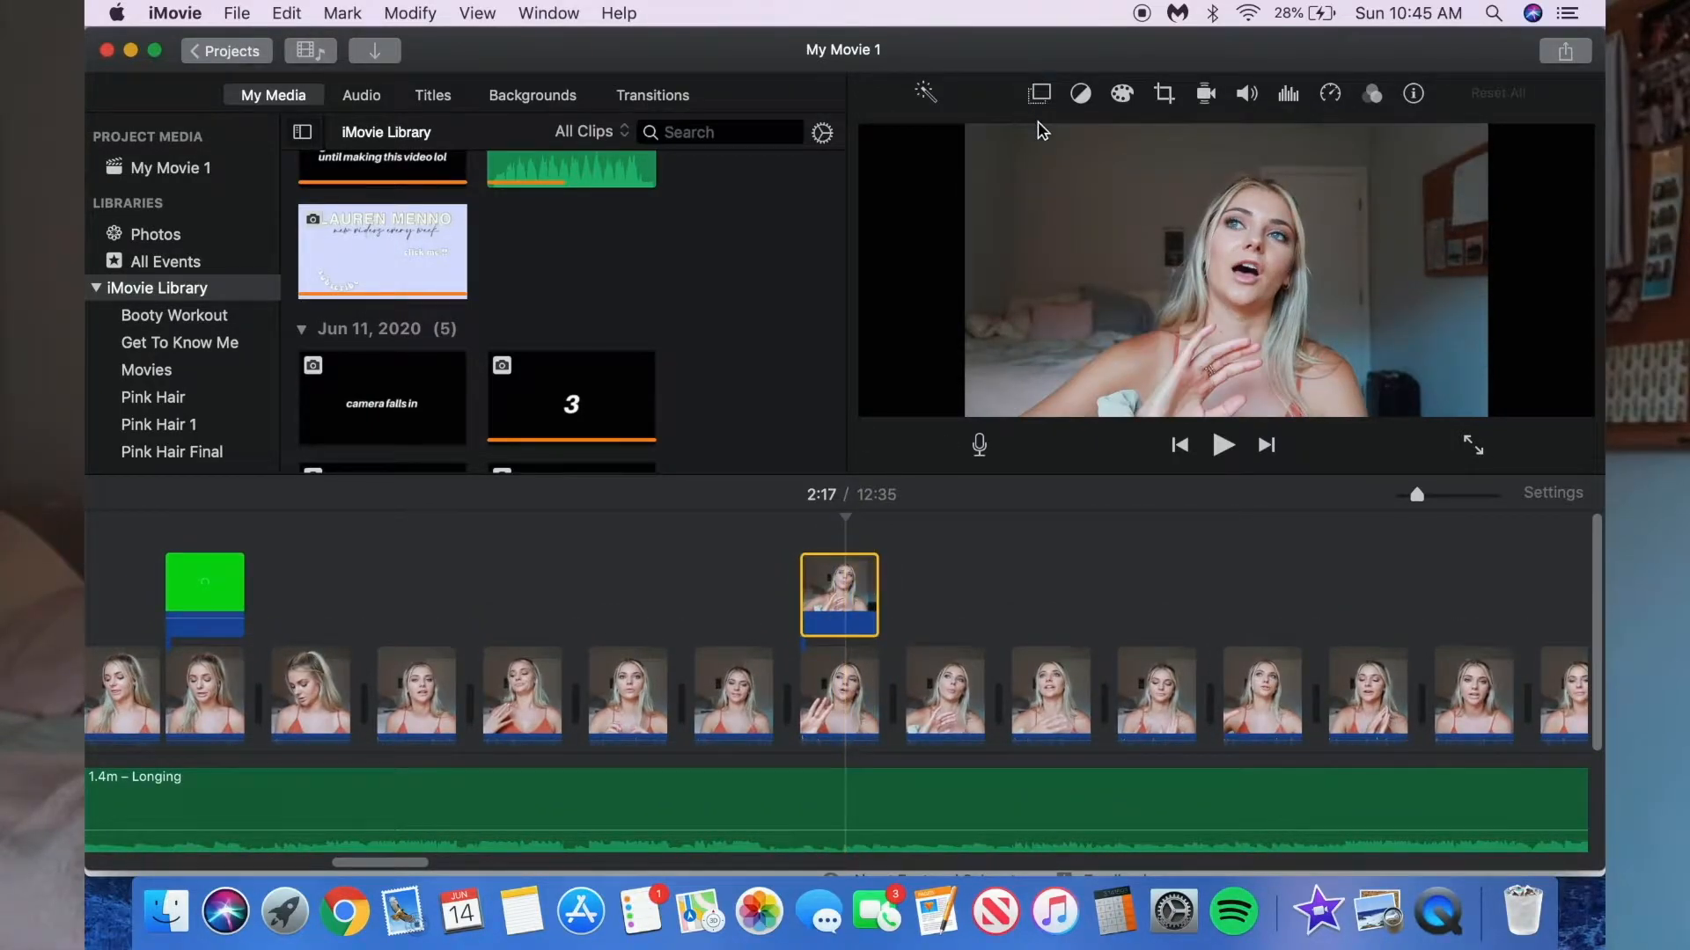
left_click(1039, 98)
left_click(989, 139)
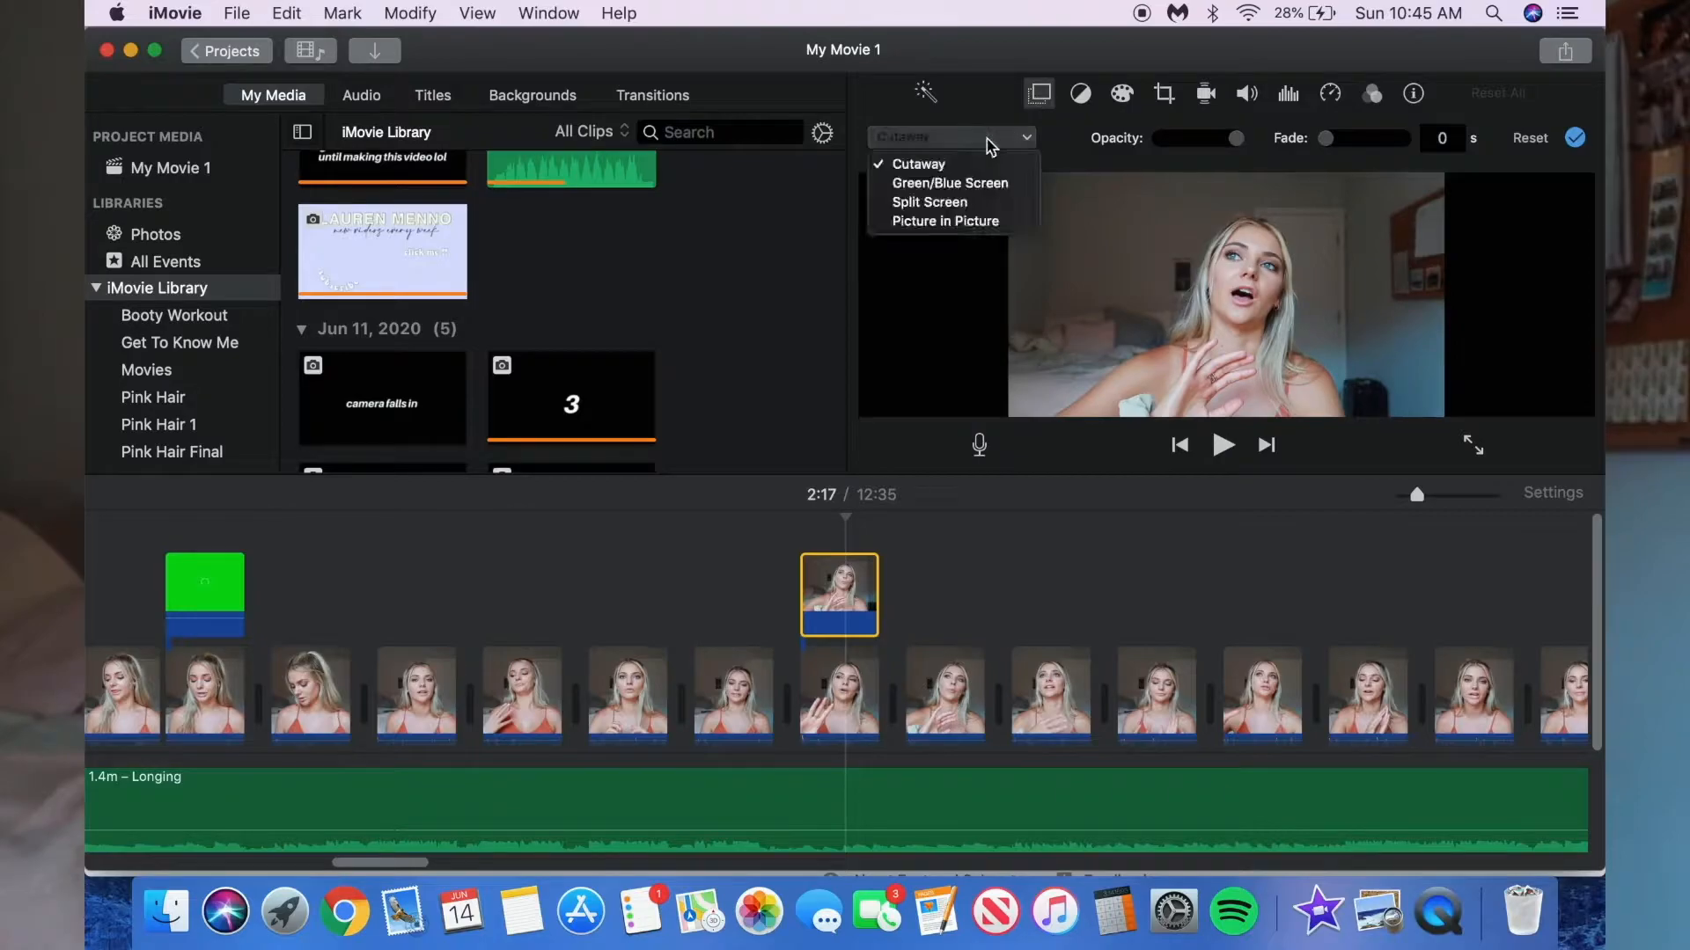
left_click(951, 220)
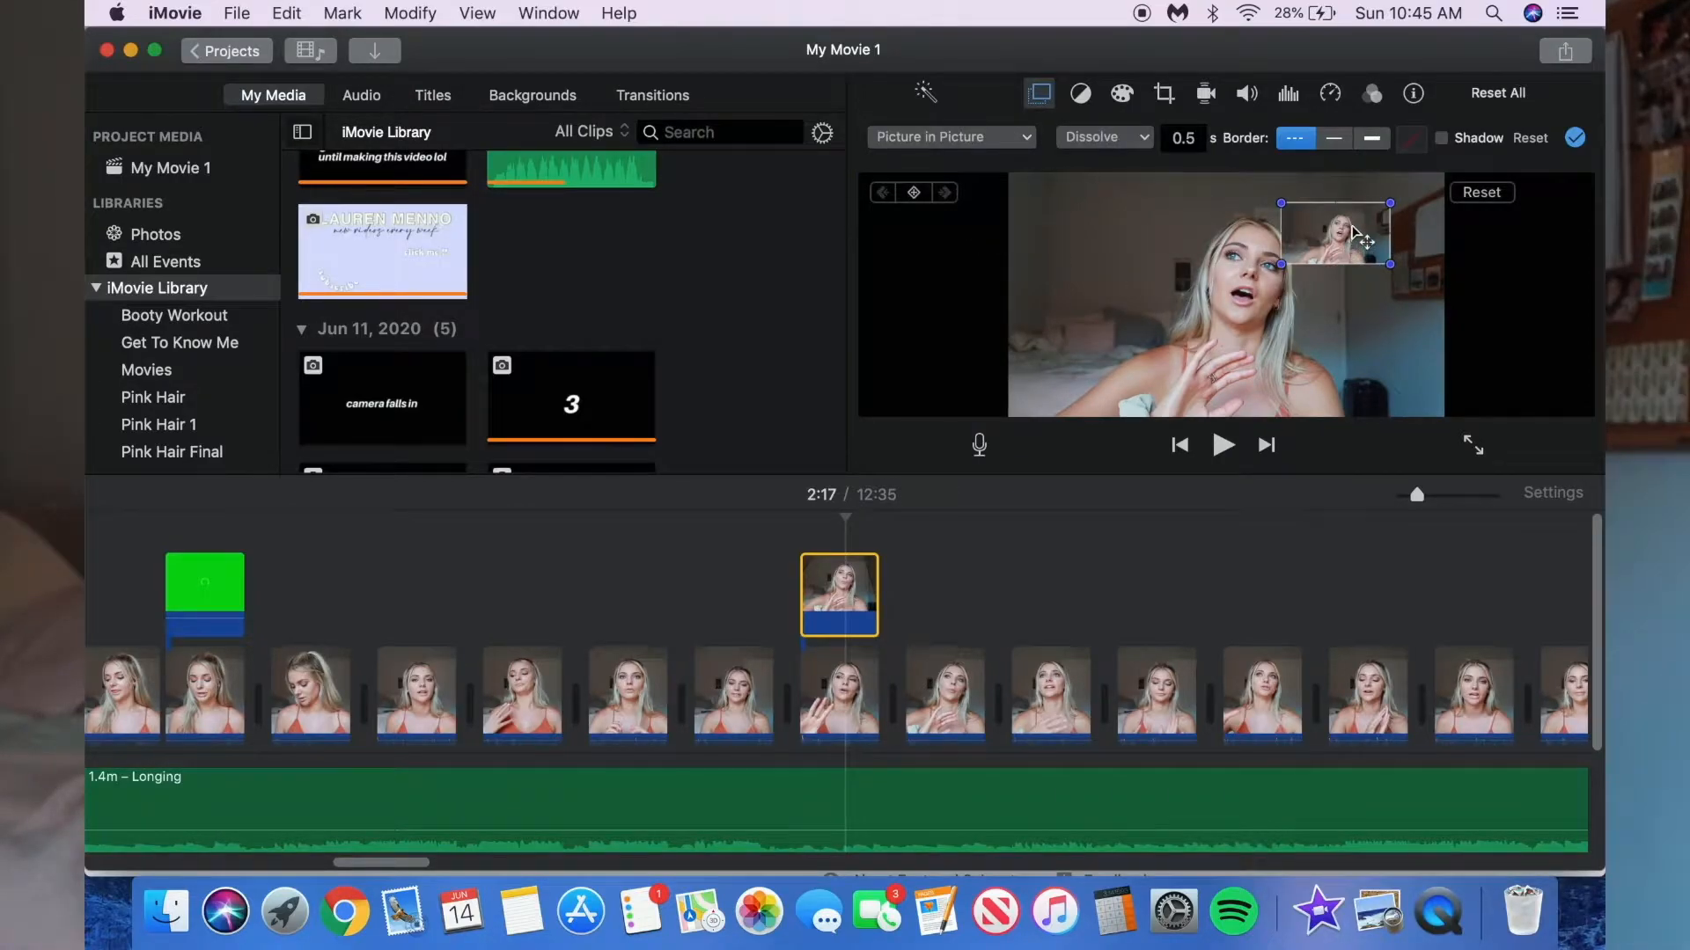
Enlarge and reposition the picture-in-picture overlay until it fills the frame as a close-up of the subject
left_click_drag(1346, 259, 1021, 355)
left_click_drag(1158, 297, 1288, 227)
left_click_drag(1117, 310, 947, 358)
left_click_drag(1200, 314, 1267, 240)
left_click_drag(999, 321, 803, 441)
left_click_drag(1184, 330, 1294, 310)
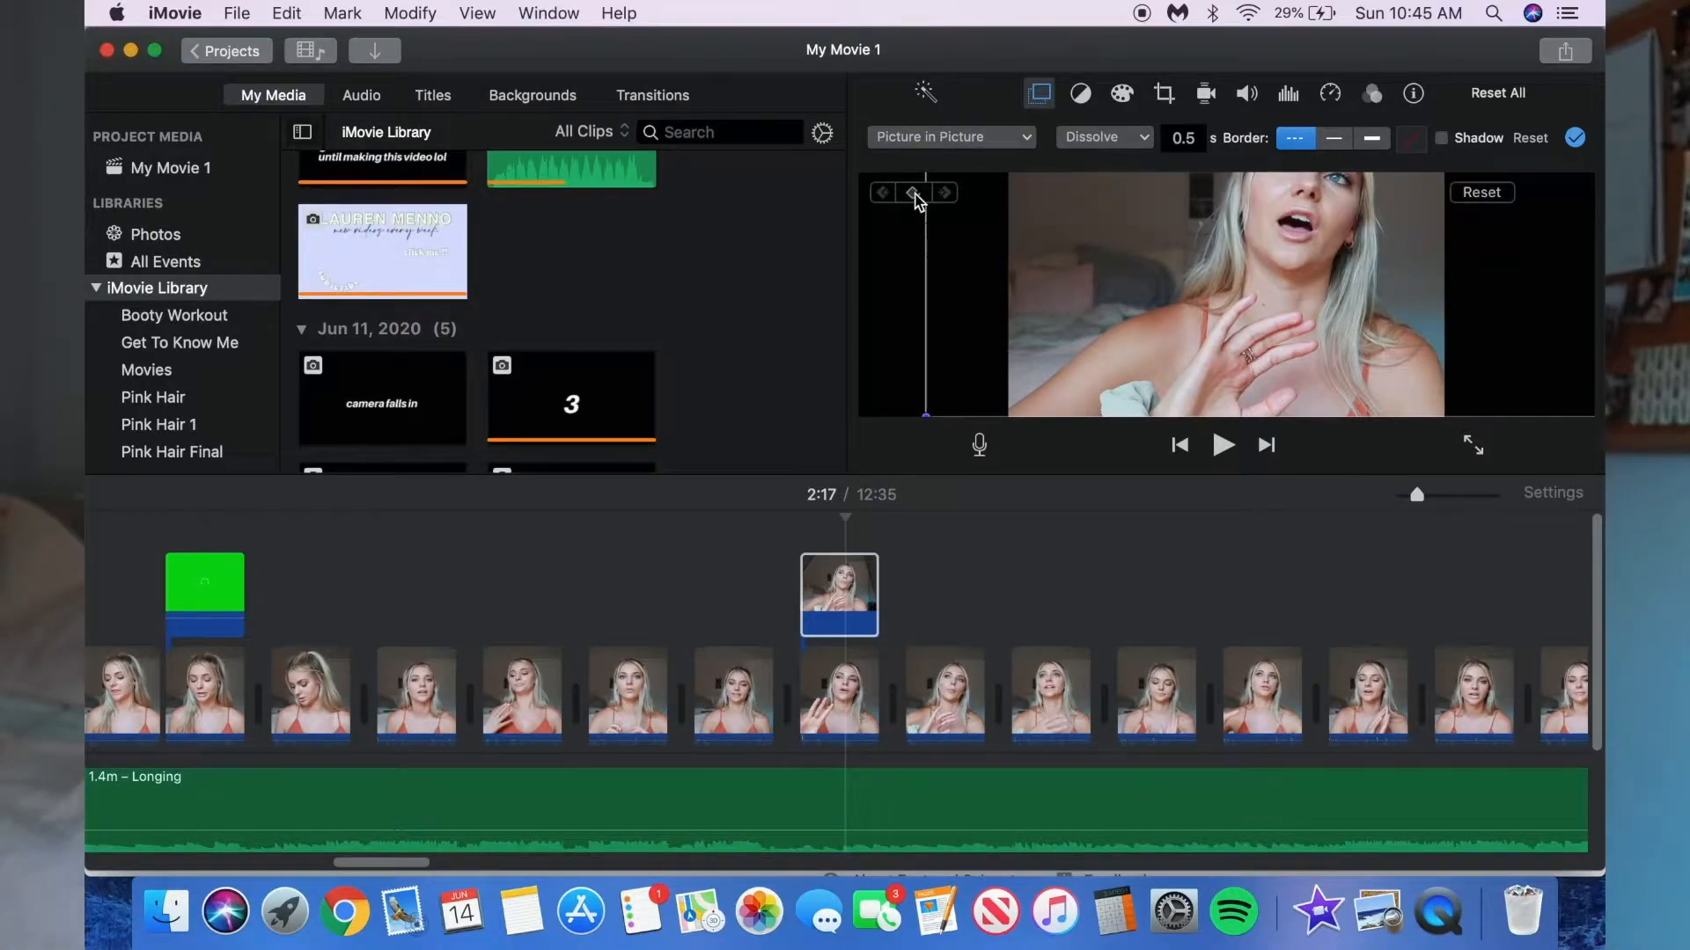
Add a position keyframe to the overlay, then advance frame by frame, shifting the overlay gradually right to keyframe its movement
left_click(914, 194)
key("Right")
key("Right")
key("Right")
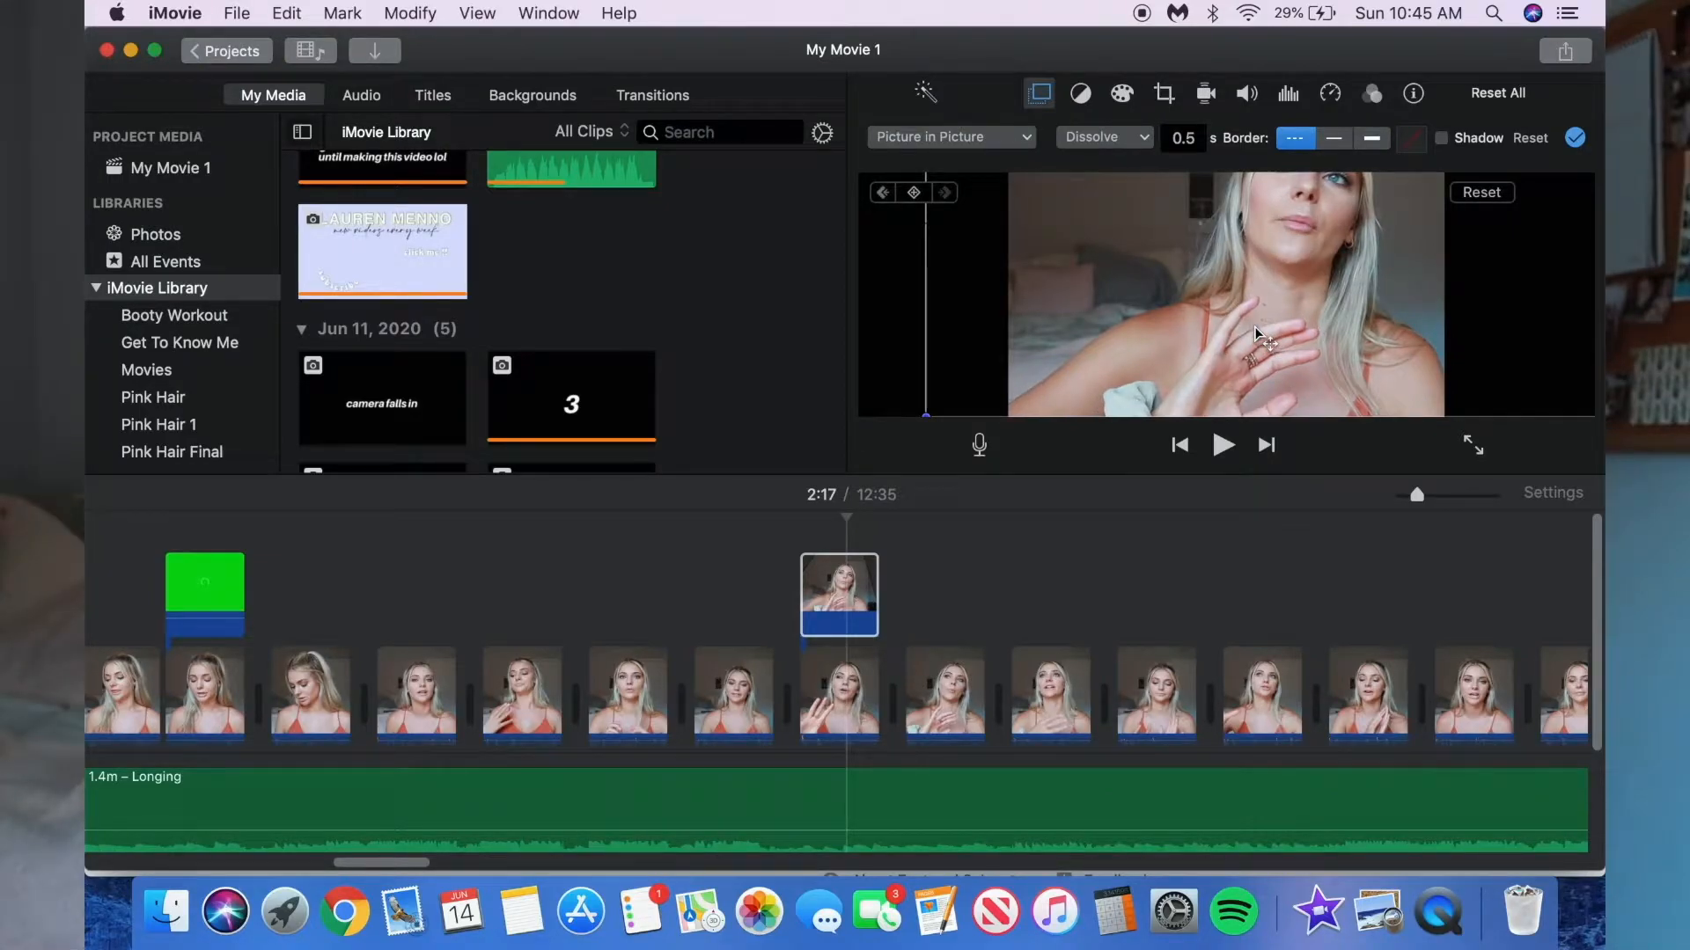
key("Right")
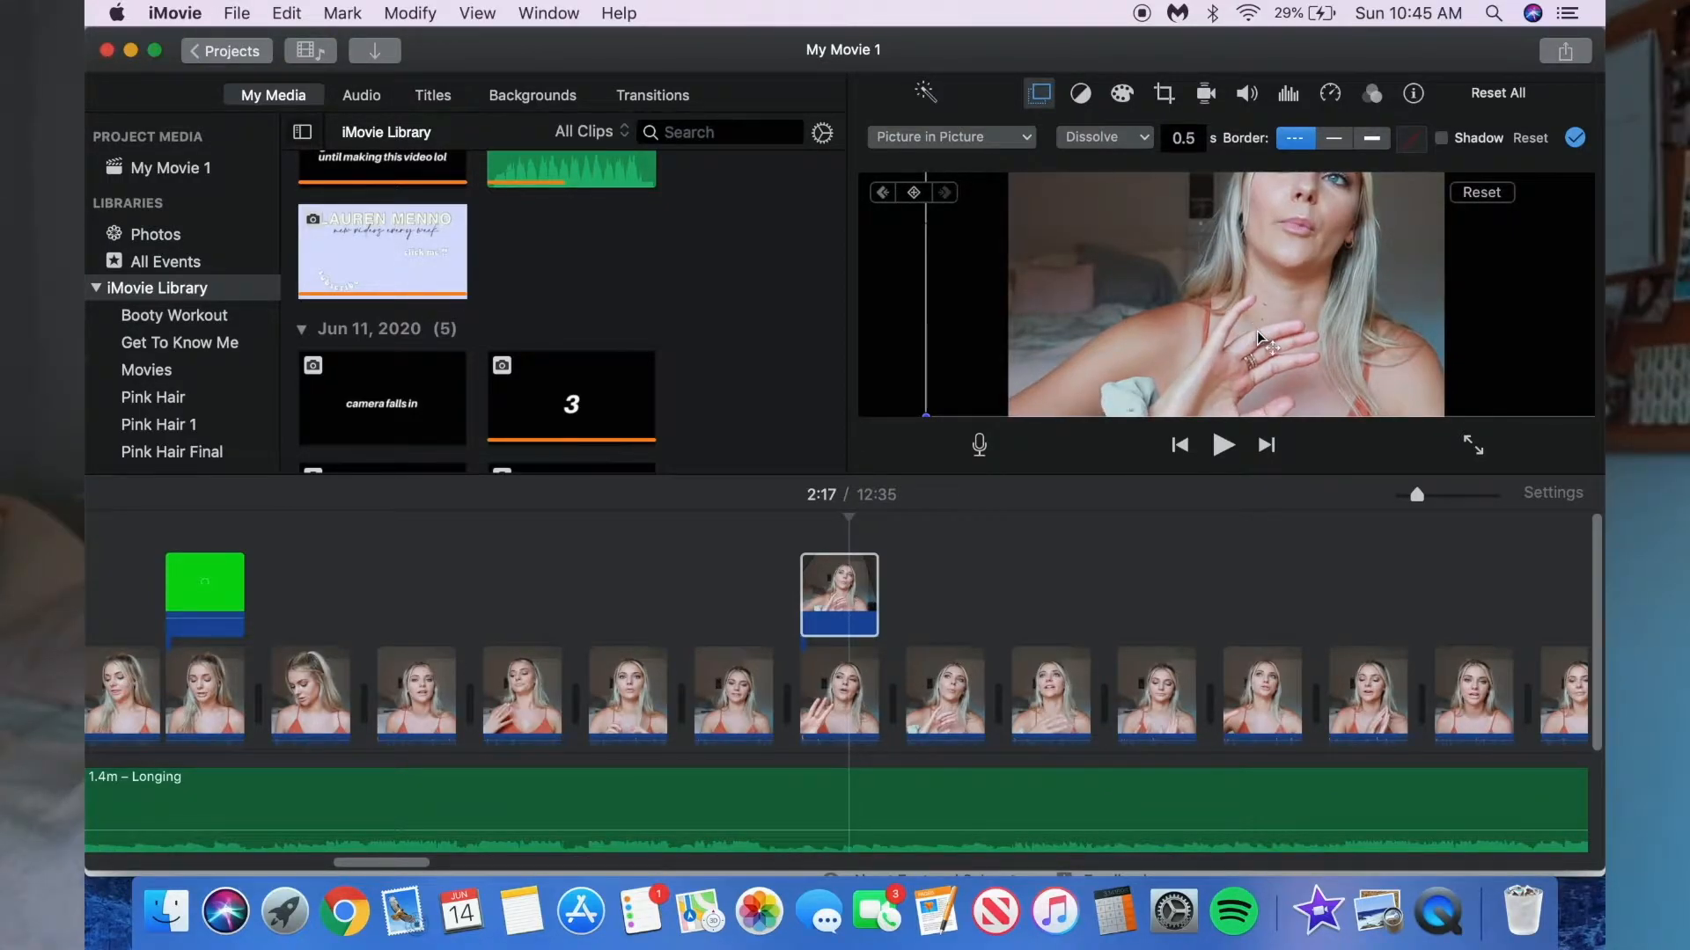
key("Right")
key("Right")
key("Right")
key("Right")
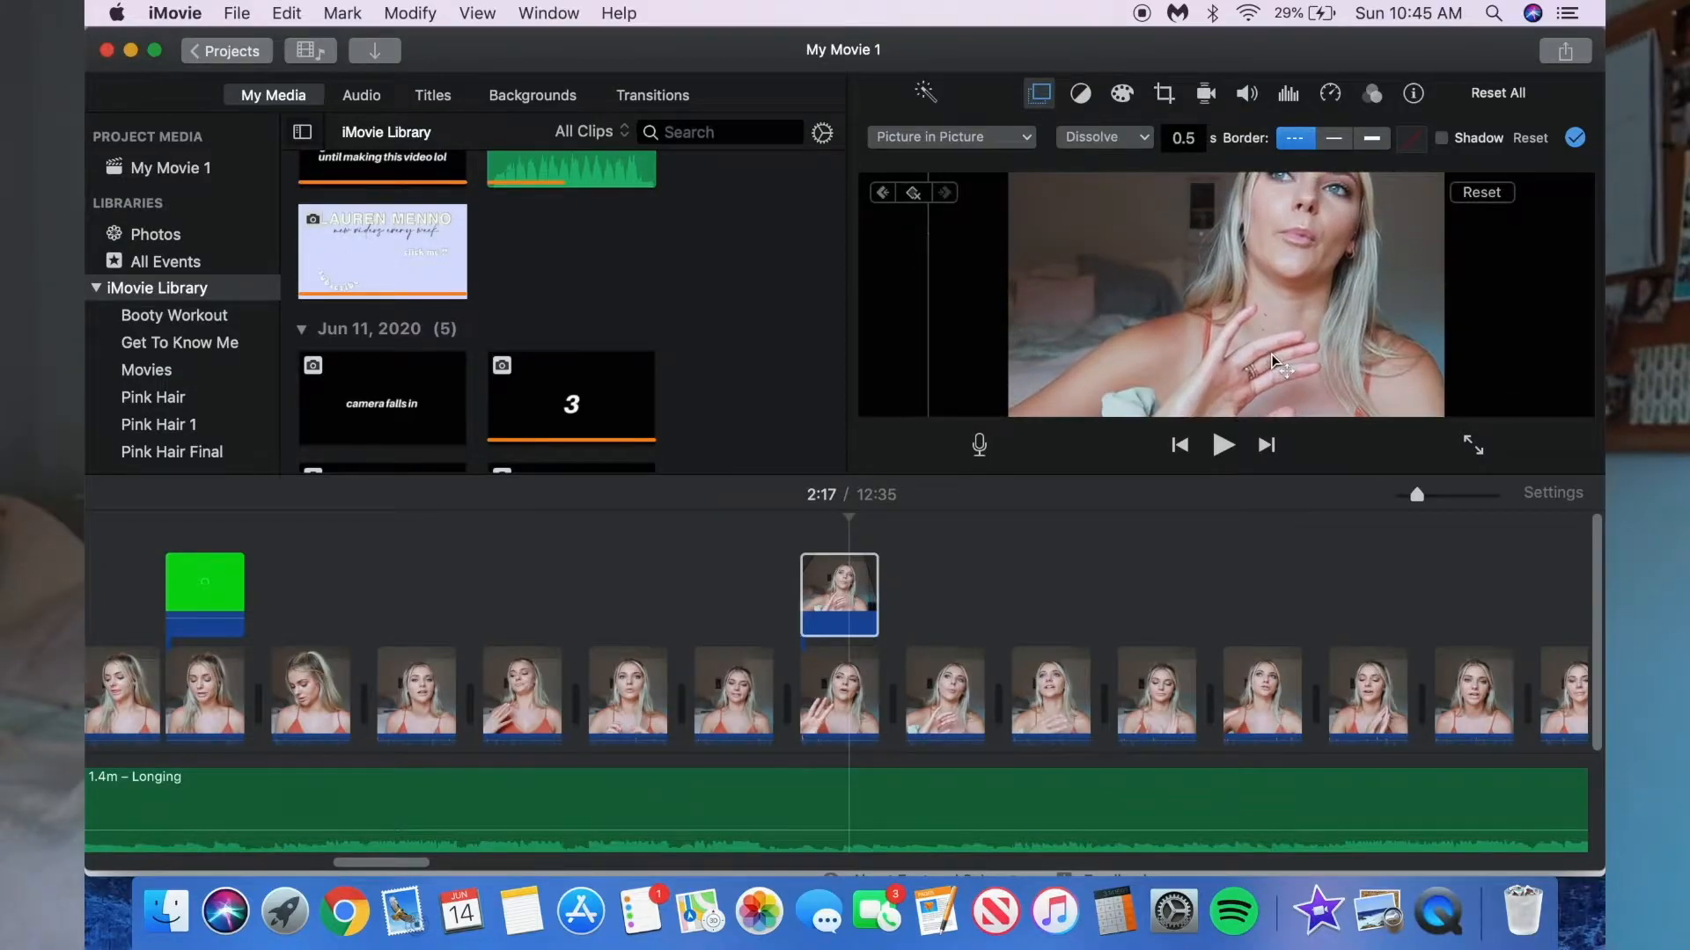
key("Right")
key("Right")
key("Right")
key("Right")
key("Right")
key("Right")
key("Right")
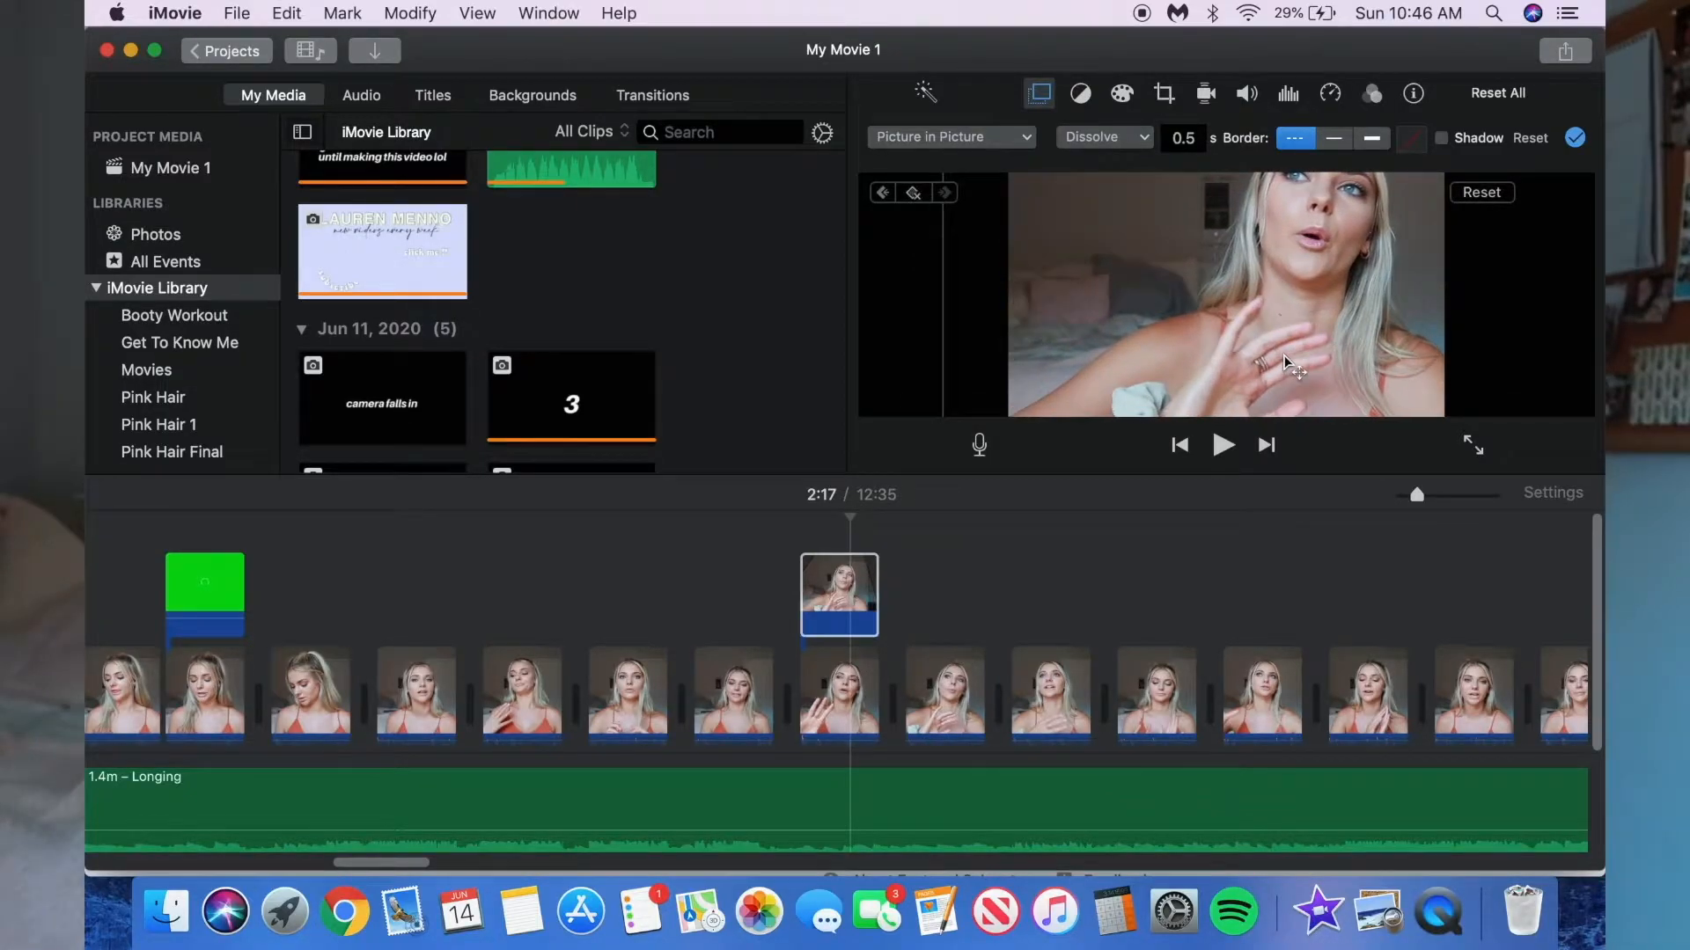
key("Right")
key("Right")
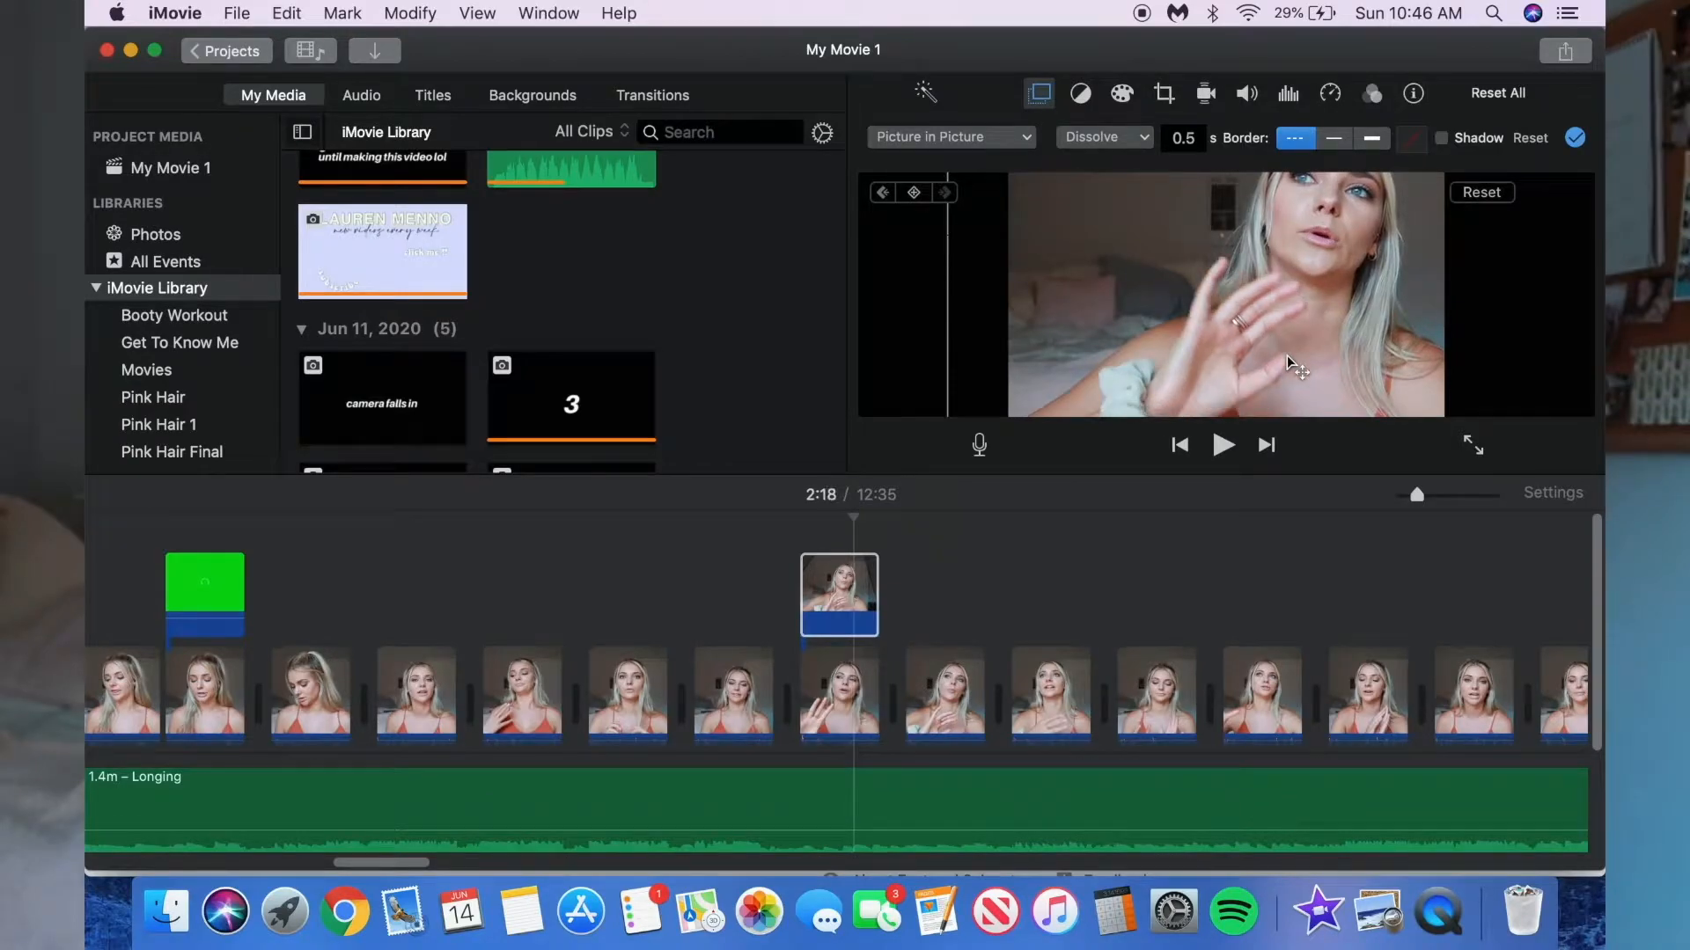
key("Right")
key("Right")
key("Right")
key("Right")
key("Right")
key("Right")
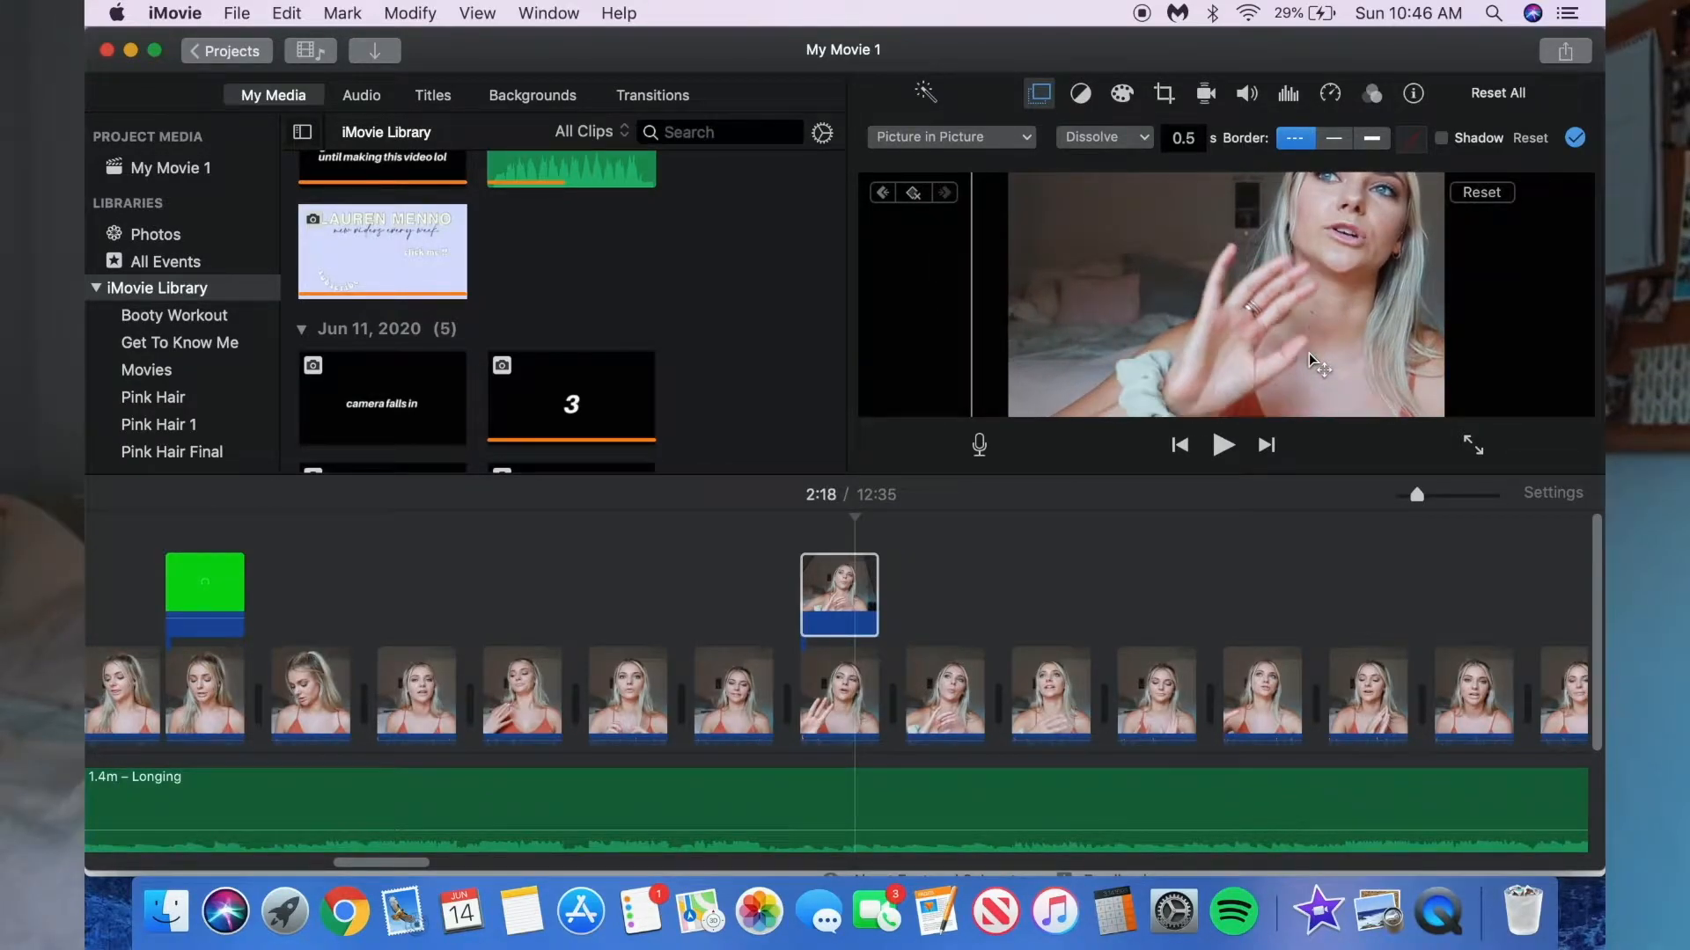
key("Right")
key("Right")
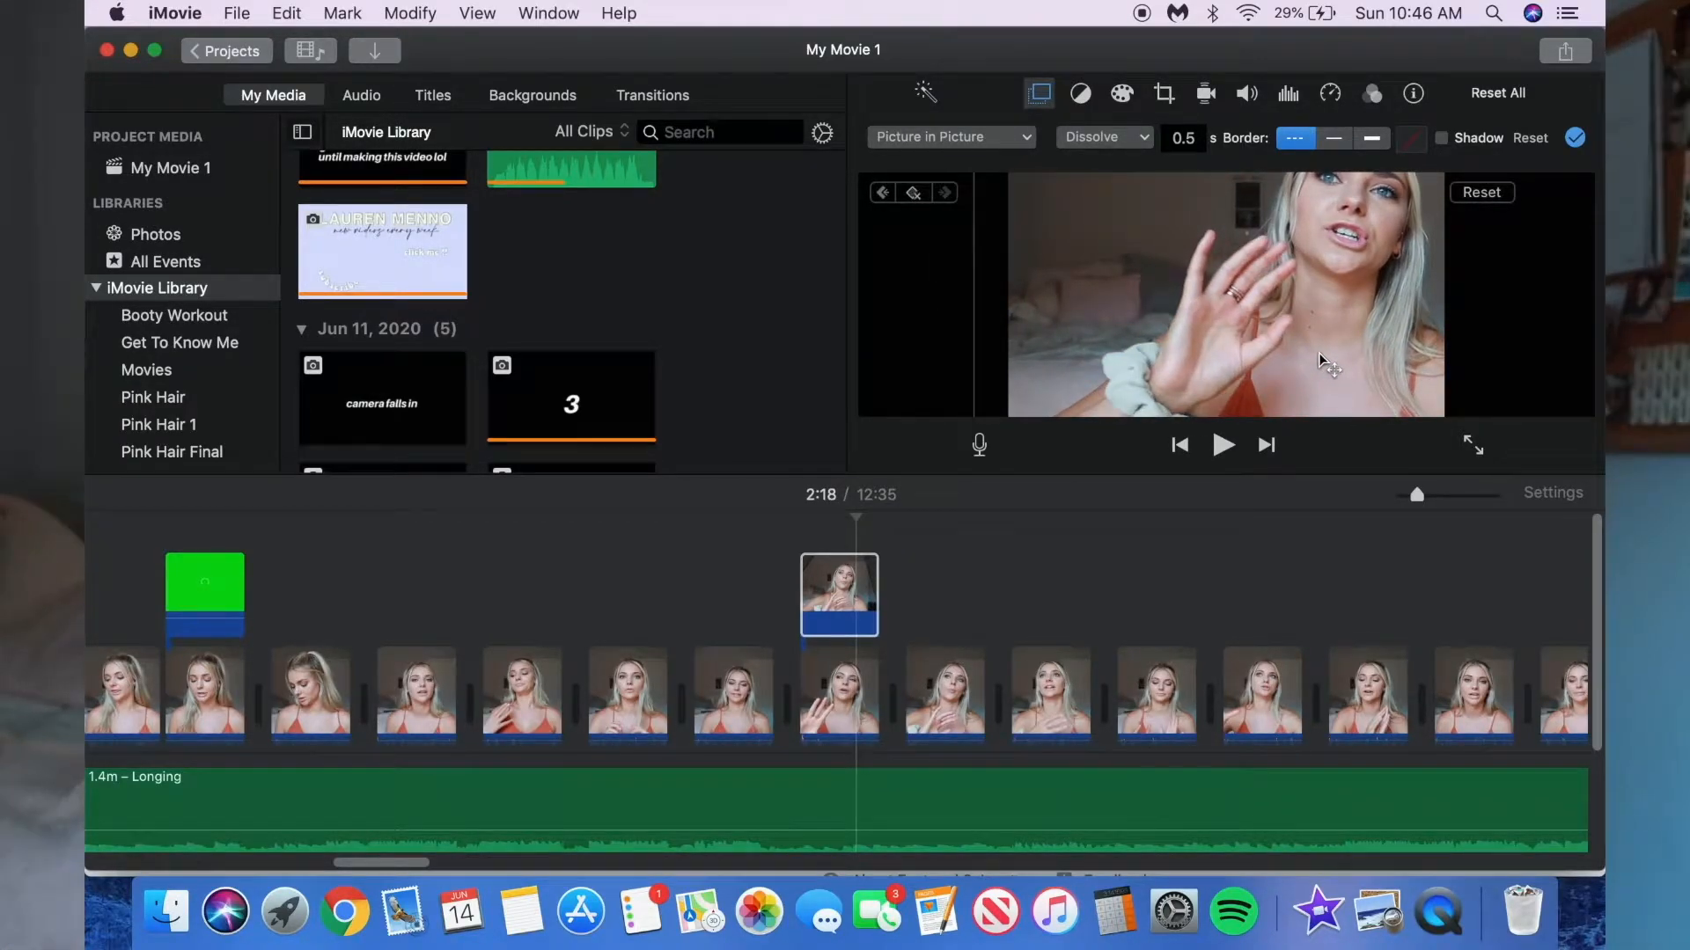
key("Right")
key("Right")
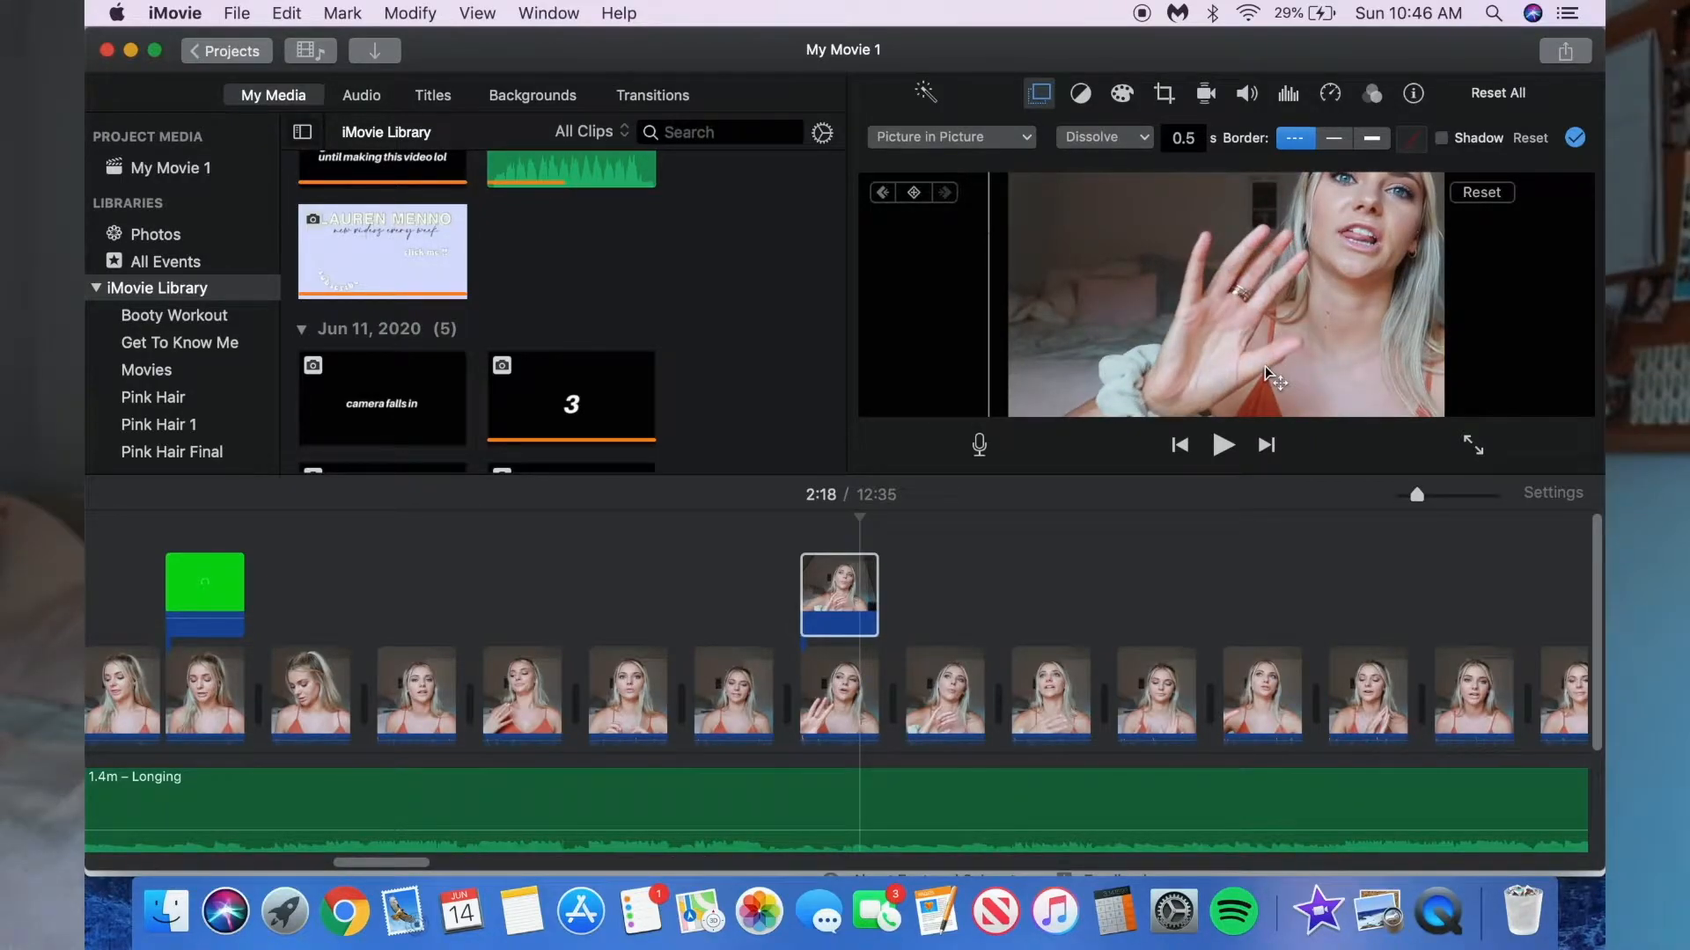
key("Right")
key("Right")
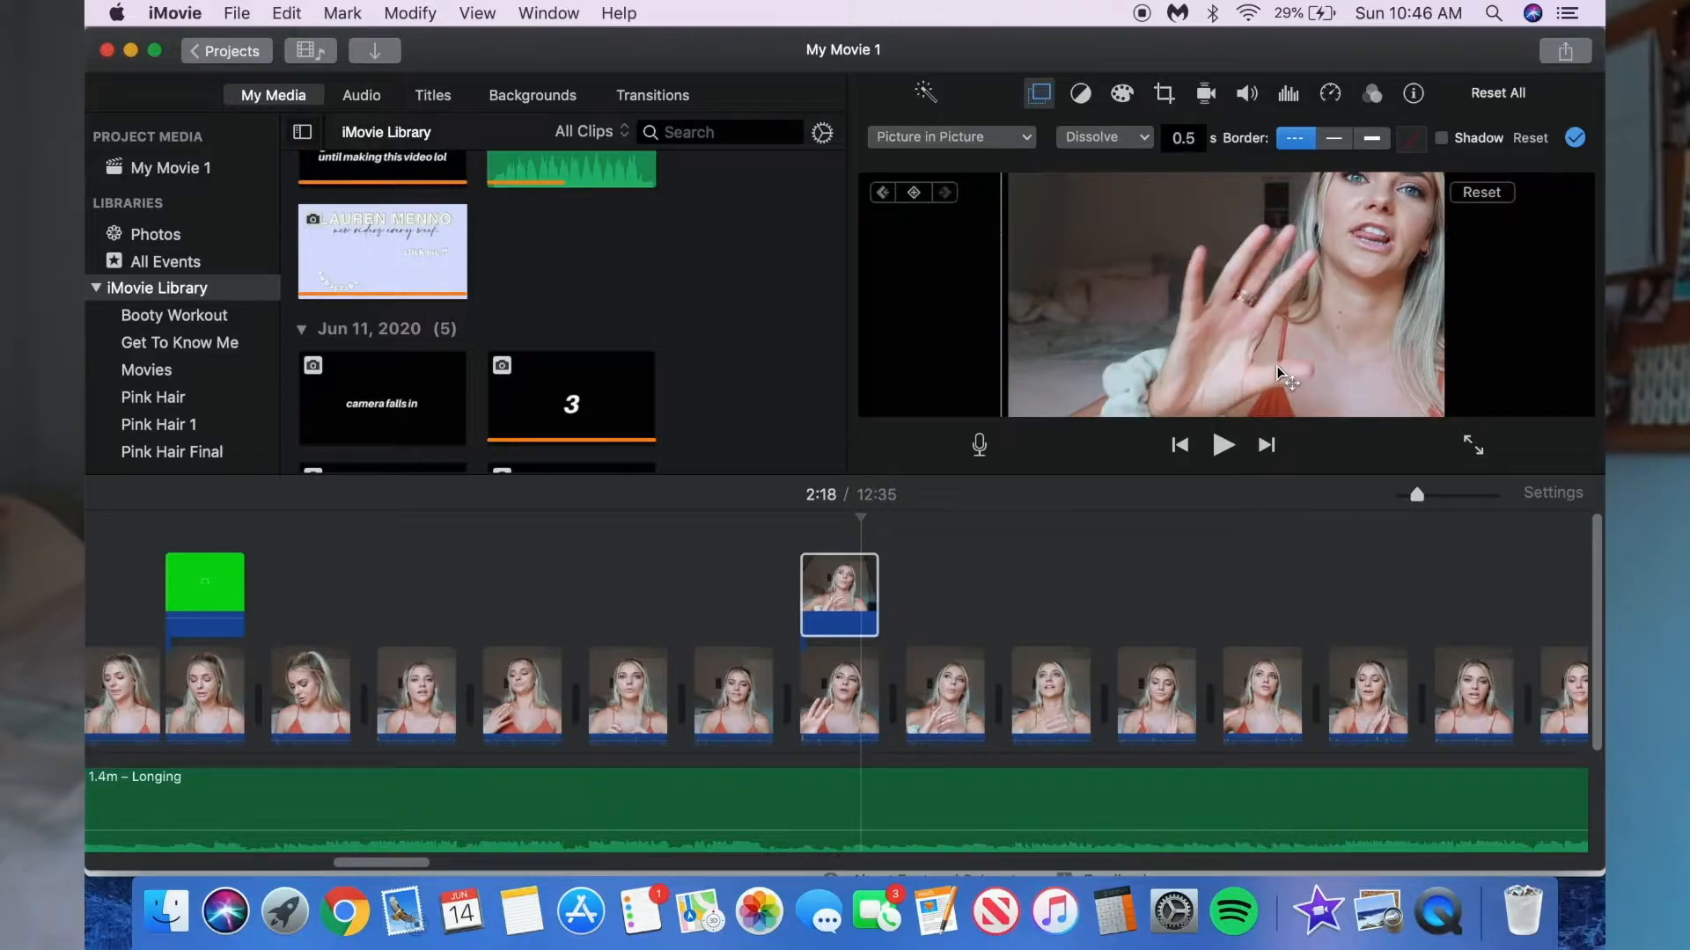
Set the overlay's dissolve duration to 0 s and play the timeline from just before it
left_click(863, 564)
left_click_drag(862, 557, 900, 558)
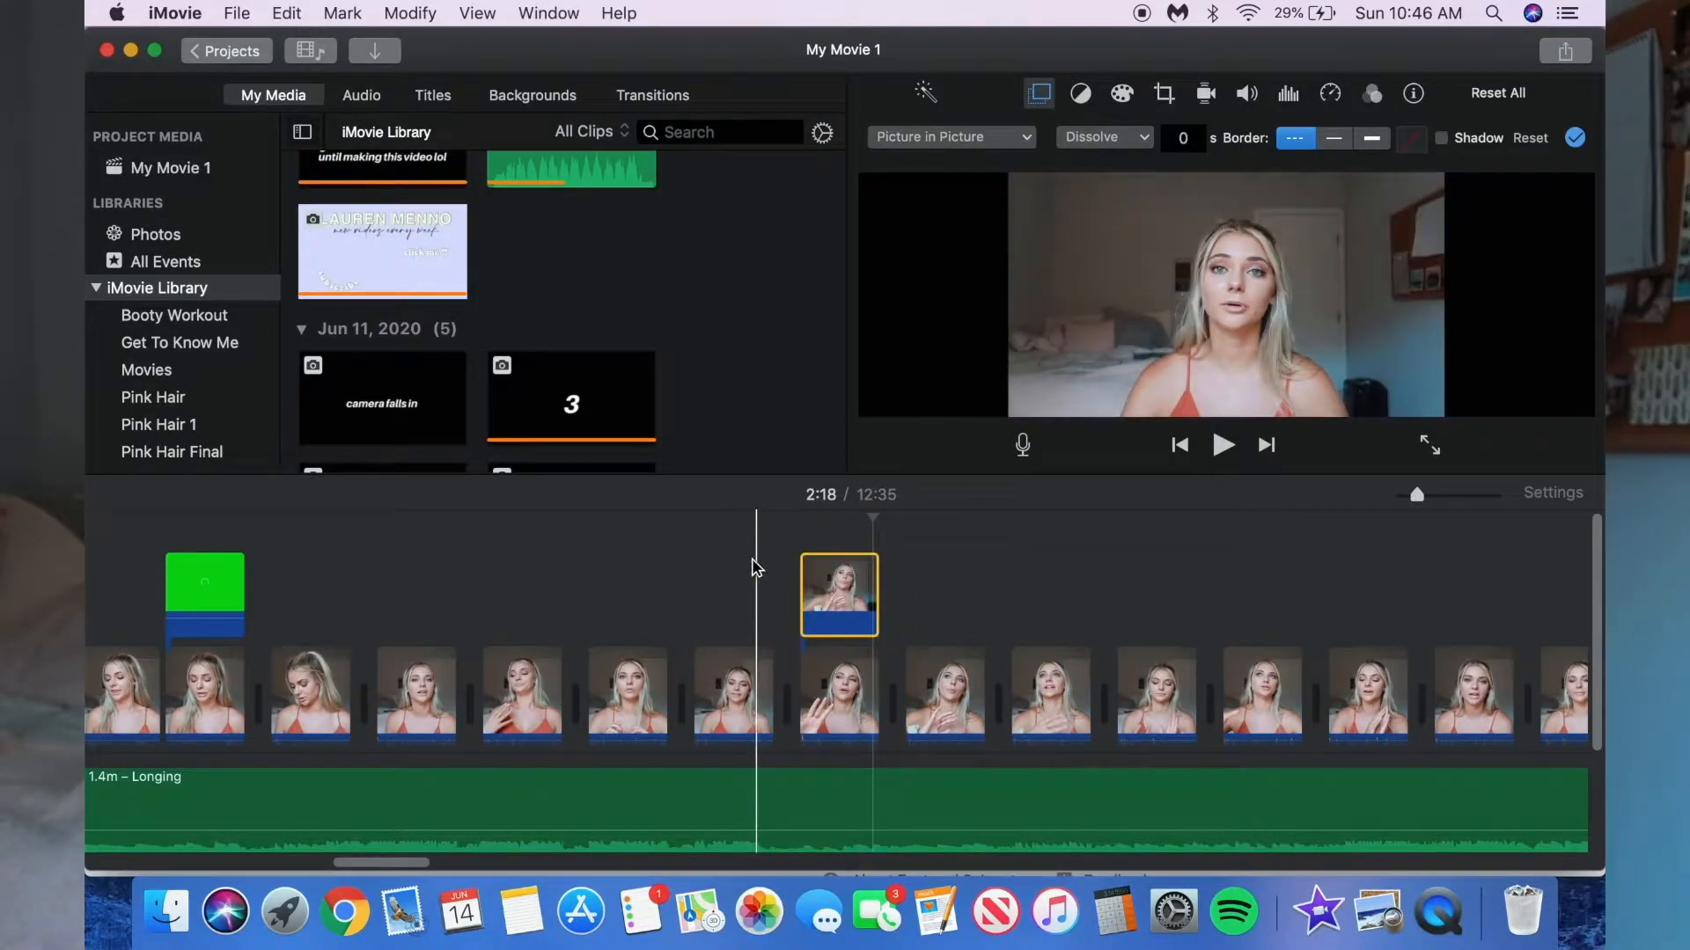
left_click(740, 576)
key("space")
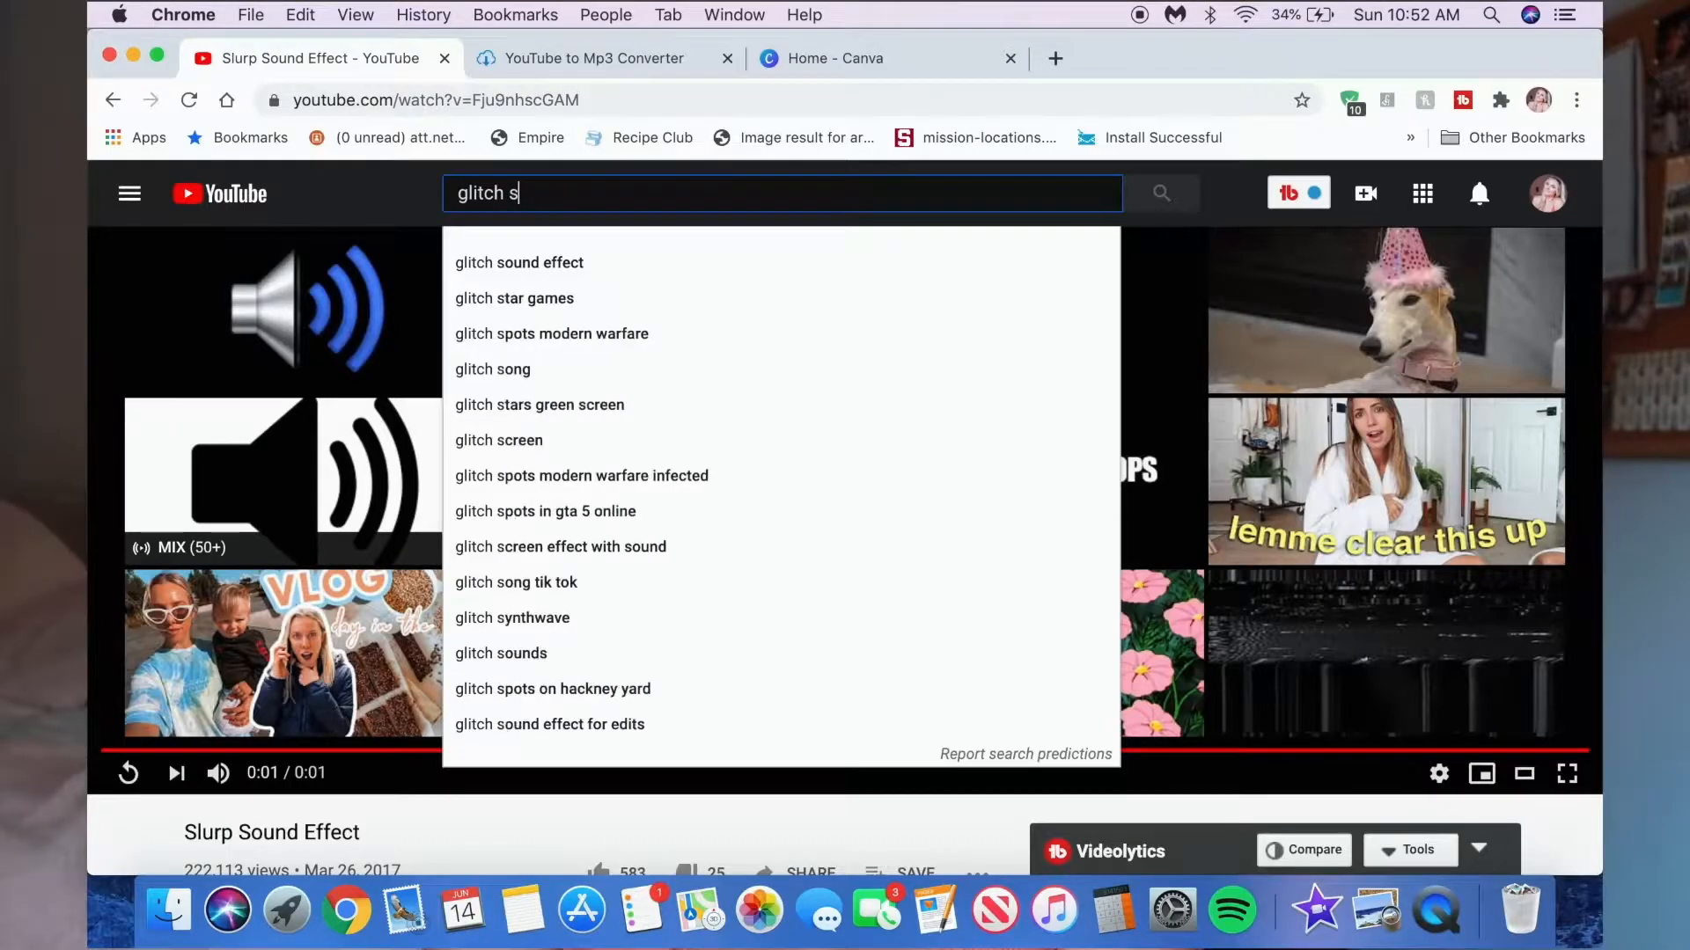
Search YouTube for "glitch stars green screen effect", open the "Glitchy Stars Green Screen!" video and pause it
type("tars")
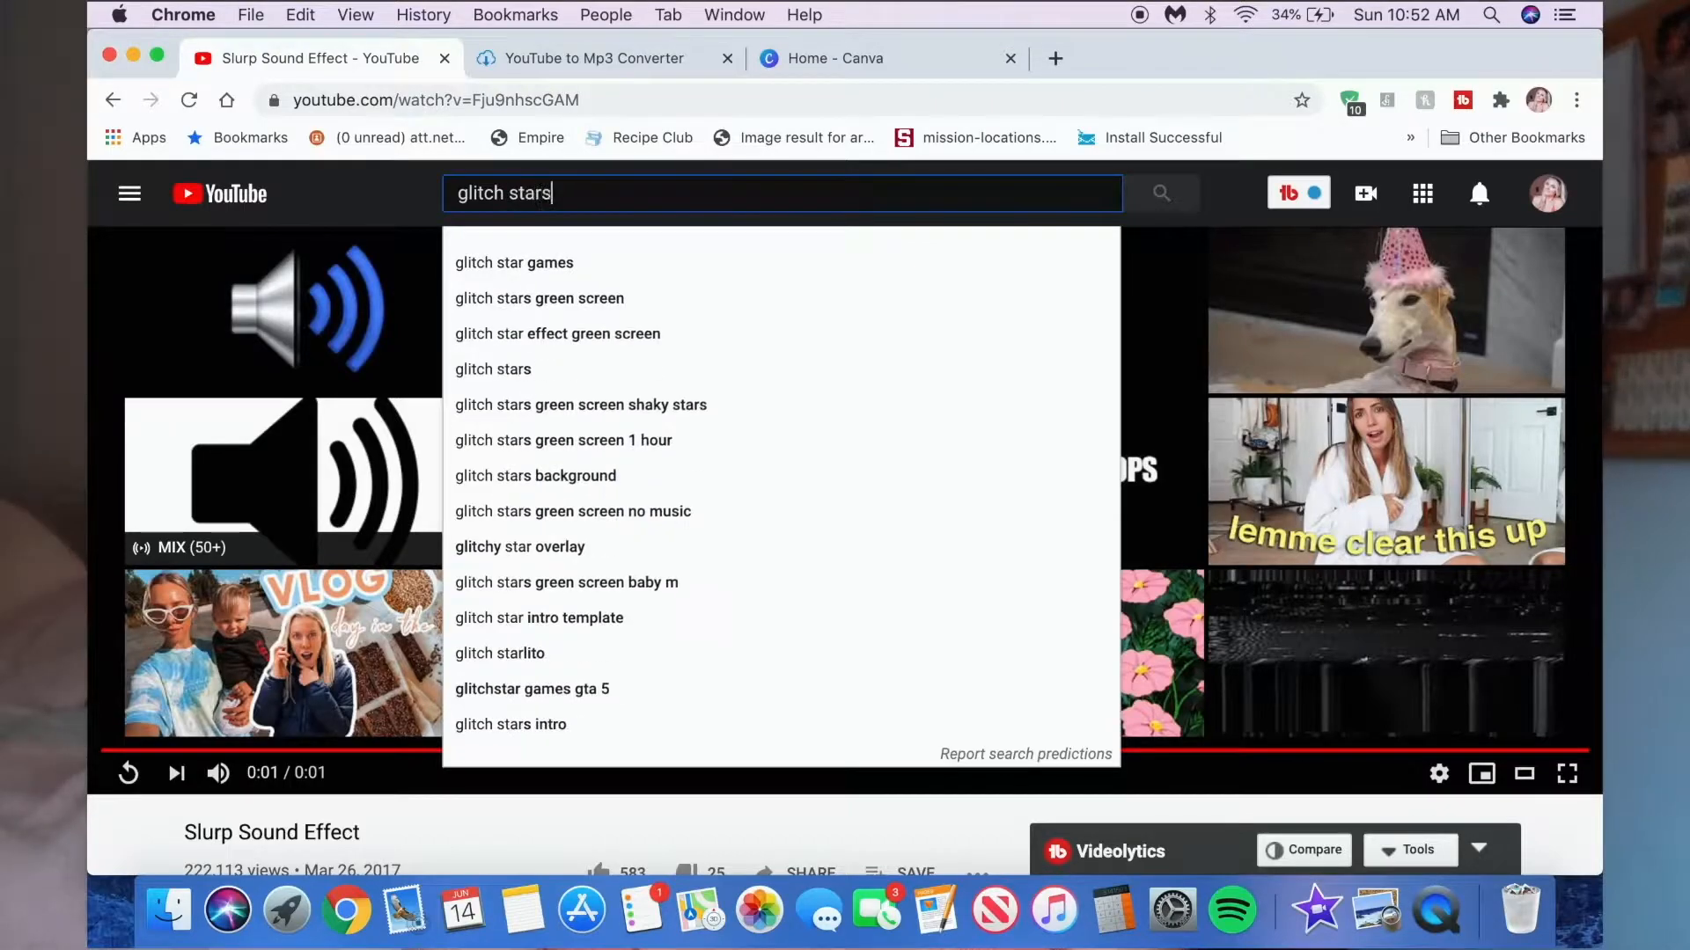
type(" green scr")
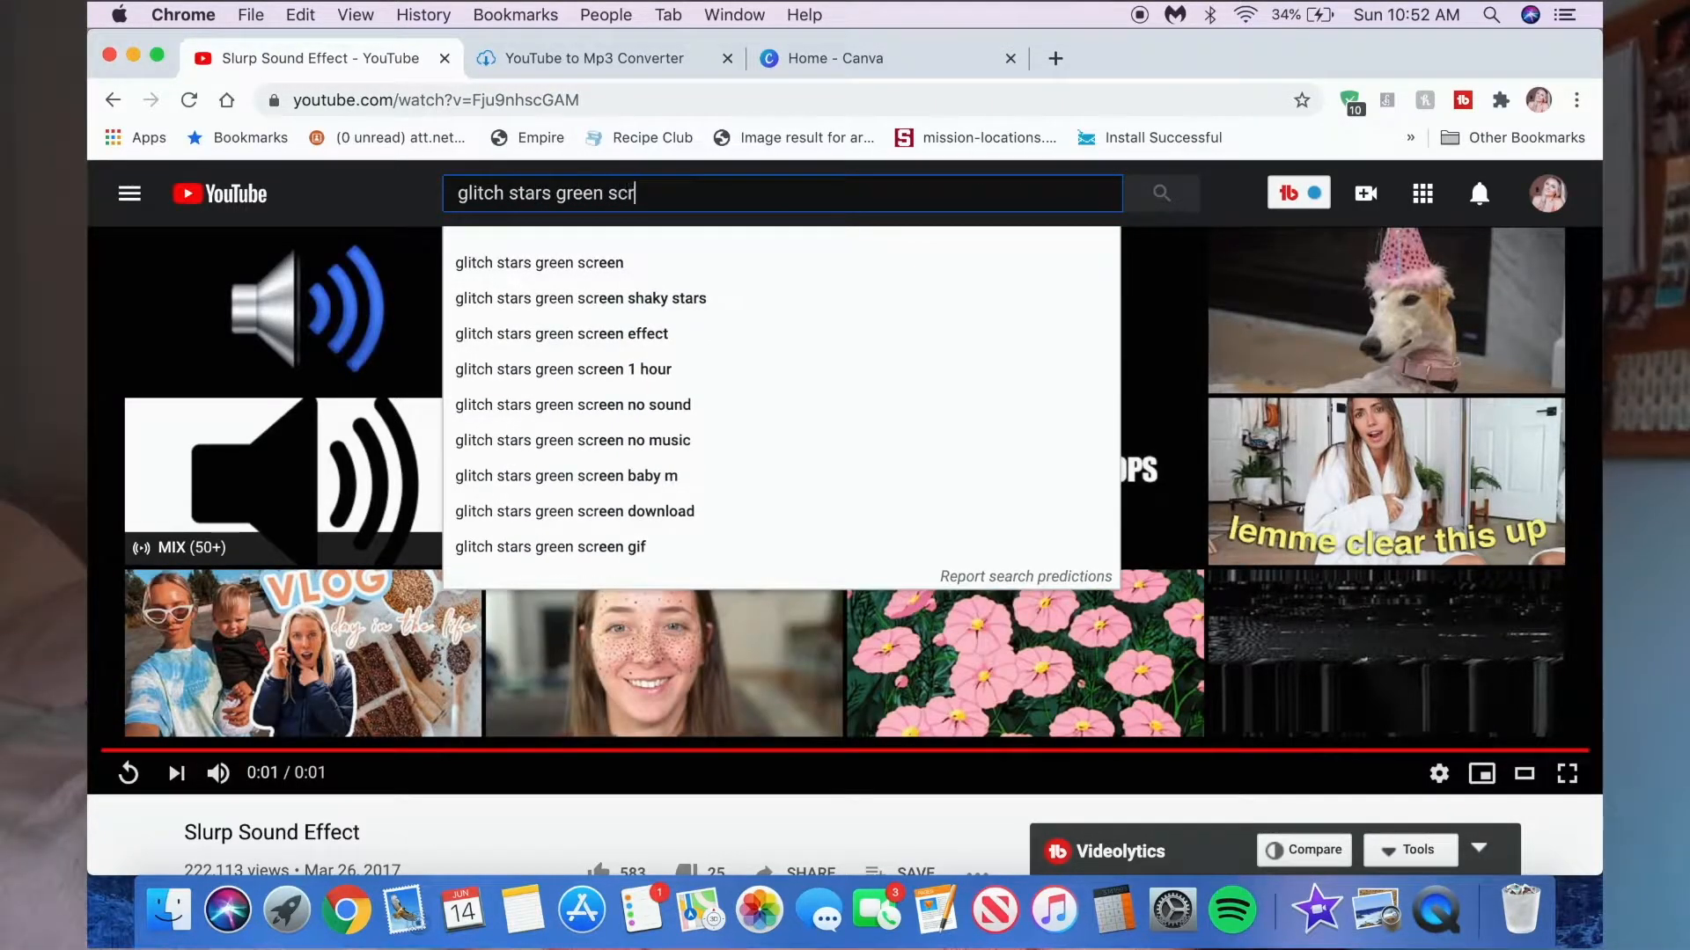
type("een effec")
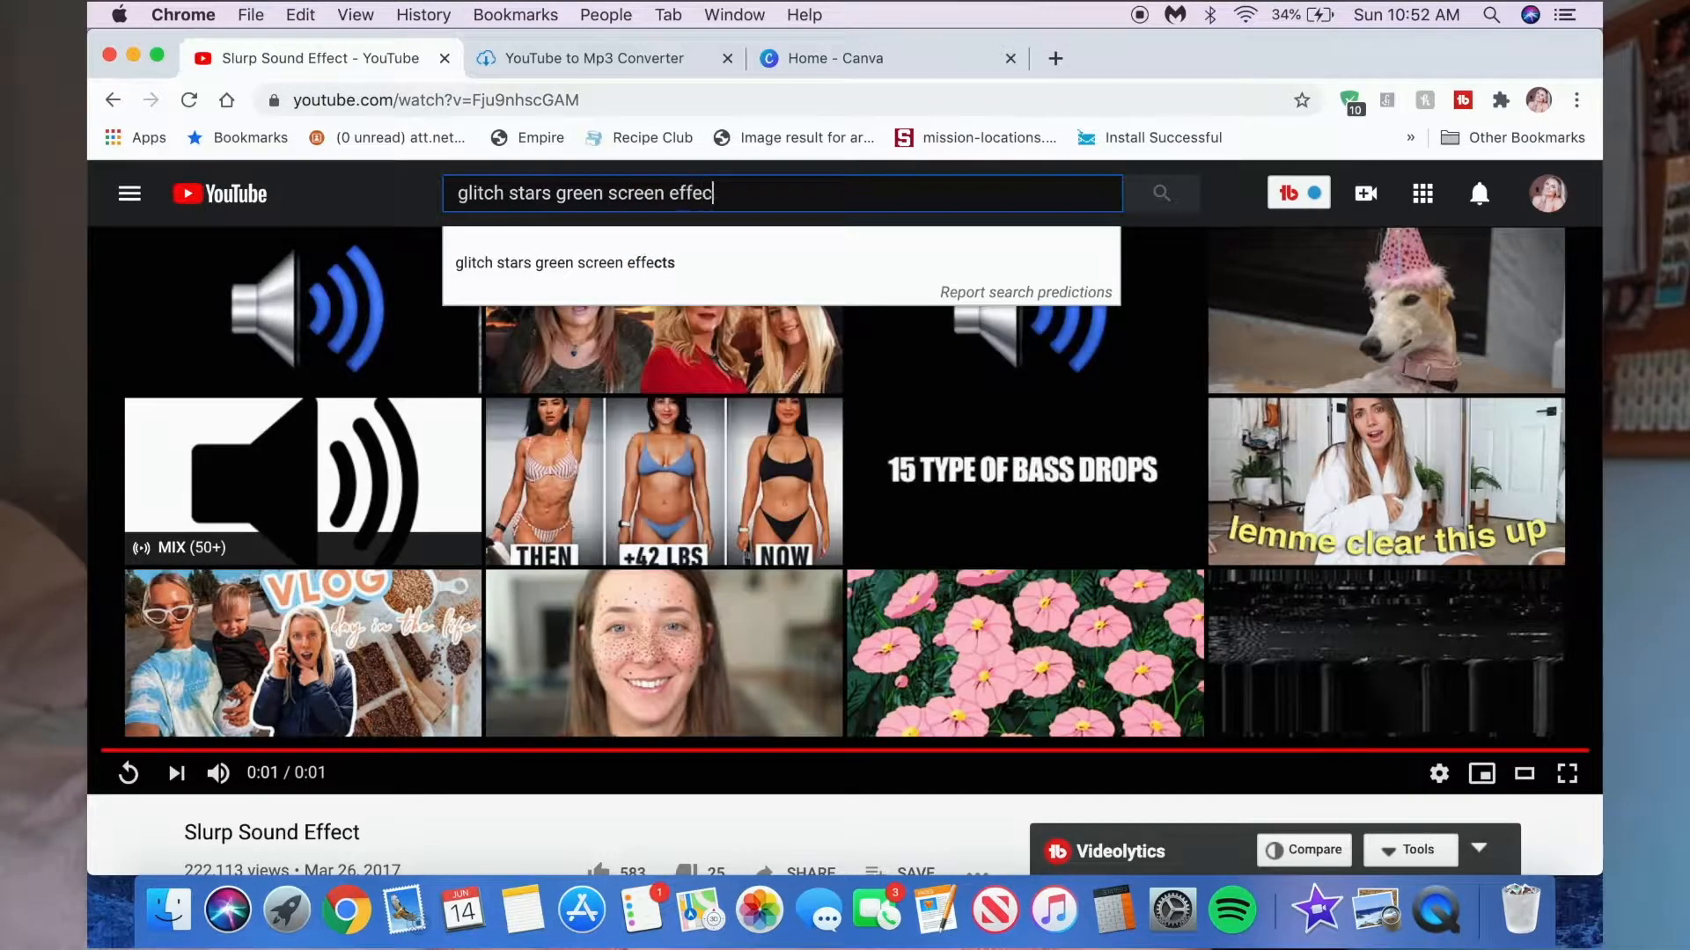
type("t")
key("Return")
left_click(330, 383)
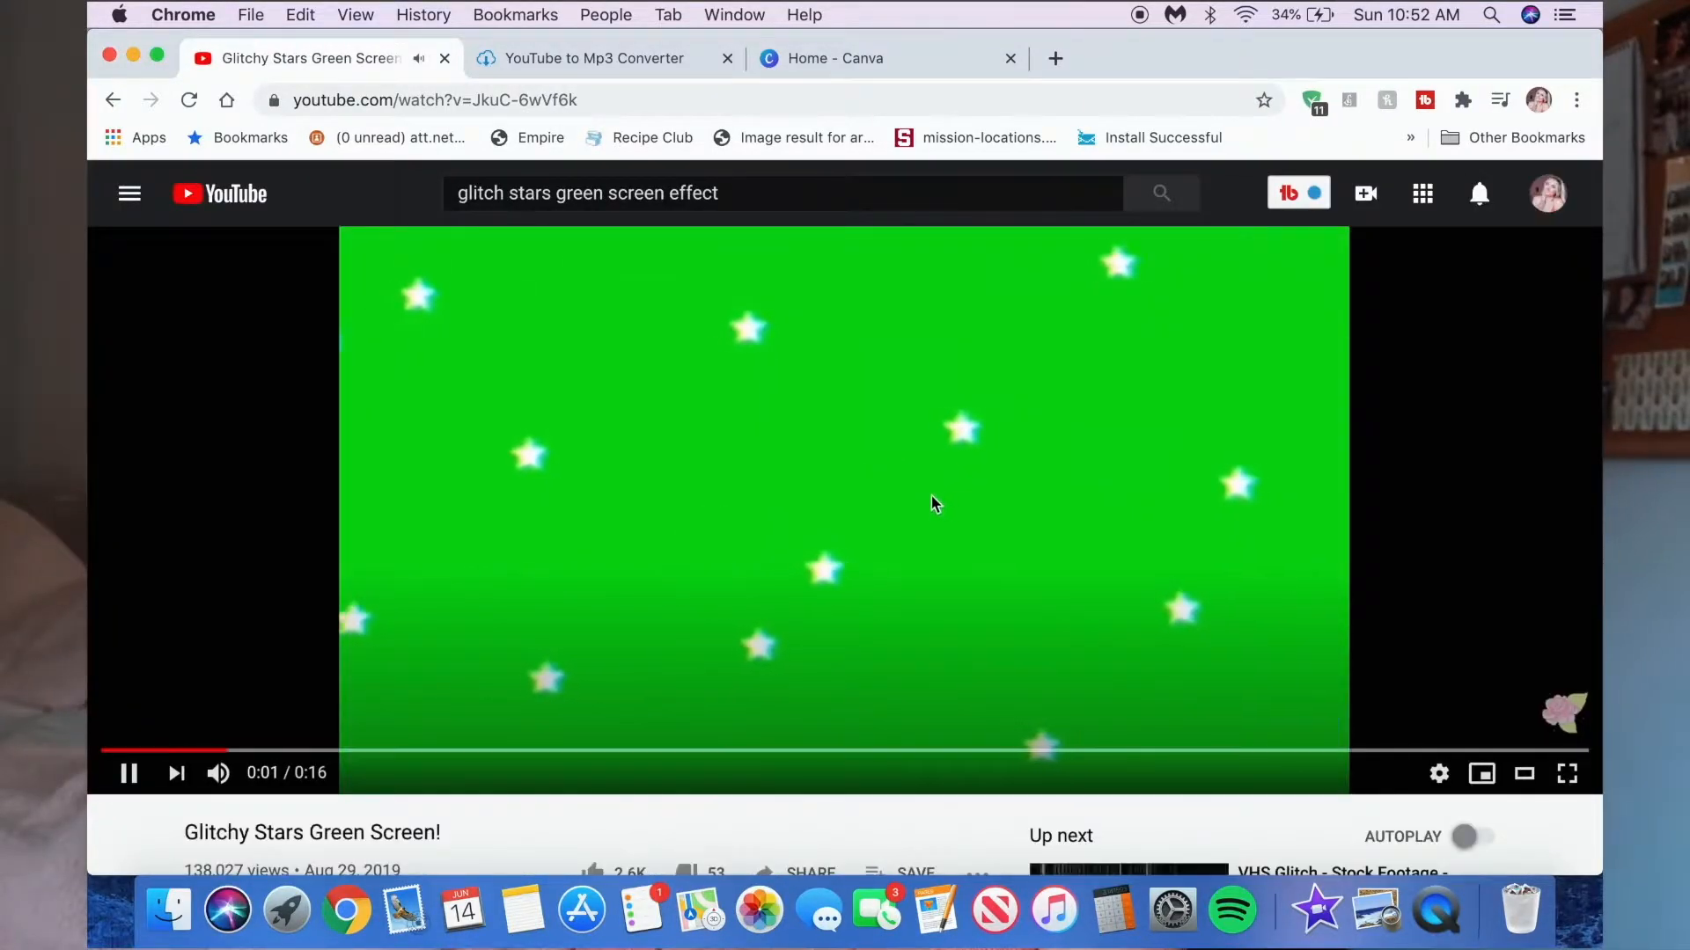
left_click(932, 502)
Convert the Glitchy Stars Green Screen video to mp4 on ytmp3.cc and download the file
key("ctrl+Tab")
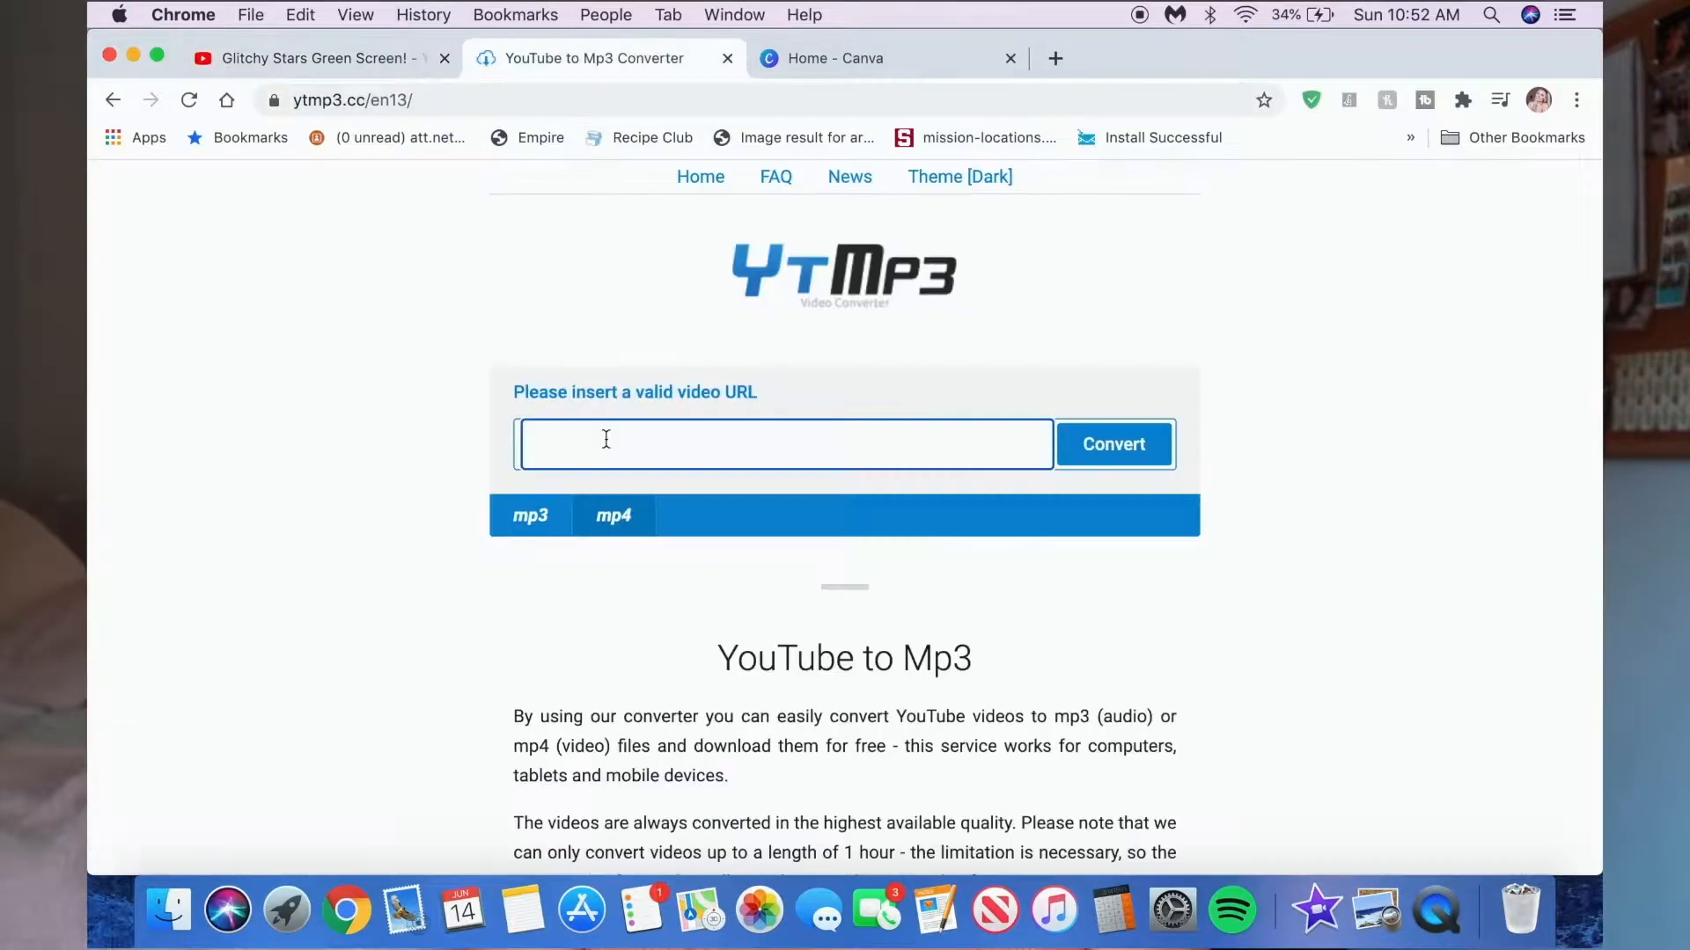
left_click(1087, 464)
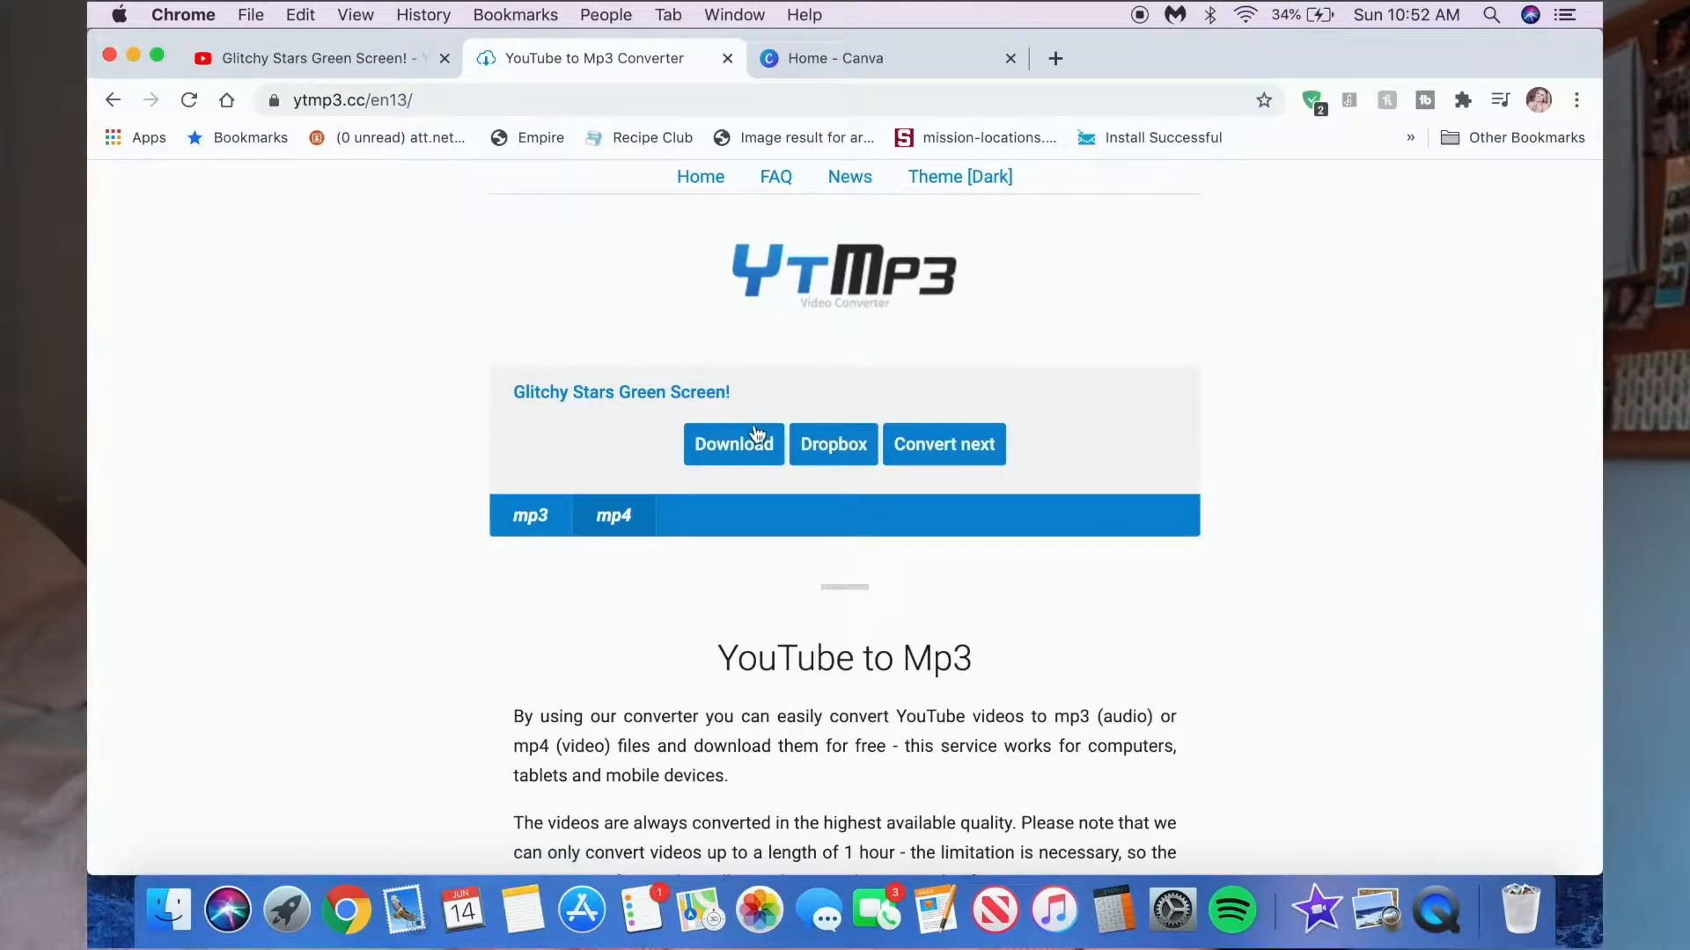
left_click(751, 444)
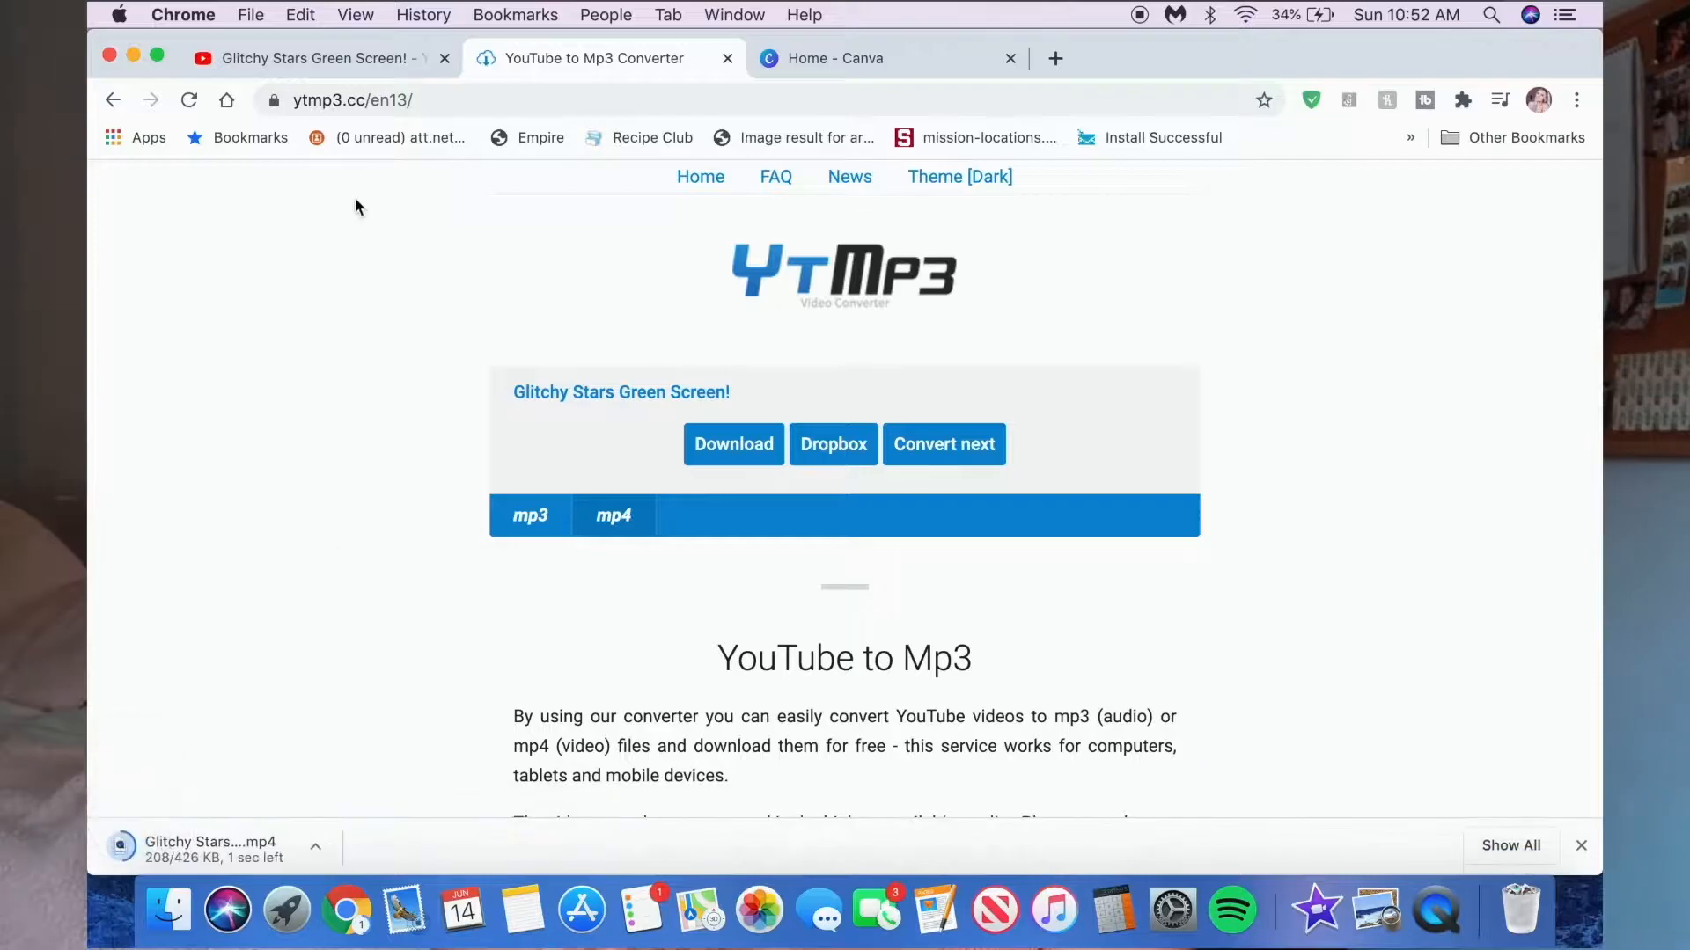
Add the downloaded Glitchy Stars mp4 to the iMovie timeline above the raised-hand clip, aligned with that clip's start
left_click_drag(205, 44, 903, 18)
left_click_drag(910, 847, 621, 746)
left_click_drag(487, 544, 516, 589)
left_click(538, 589)
Set the Glitchy Stars clip's overlay mode to Green/Blue Screen and play back the composited result
left_click(536, 570)
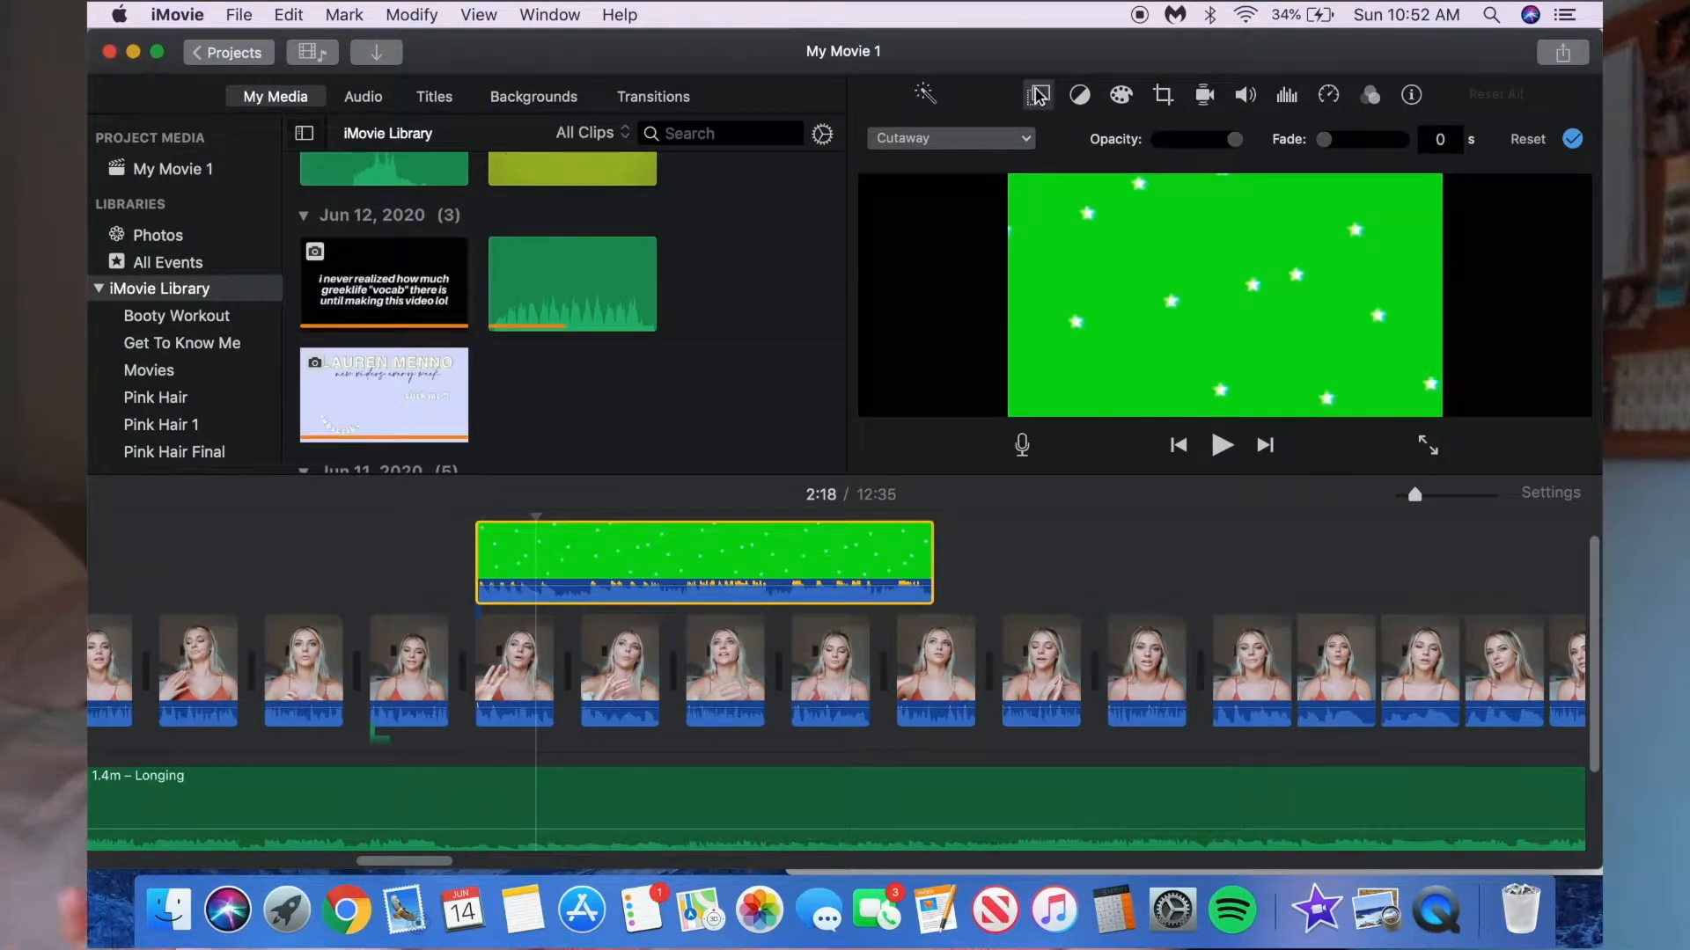
left_click(971, 139)
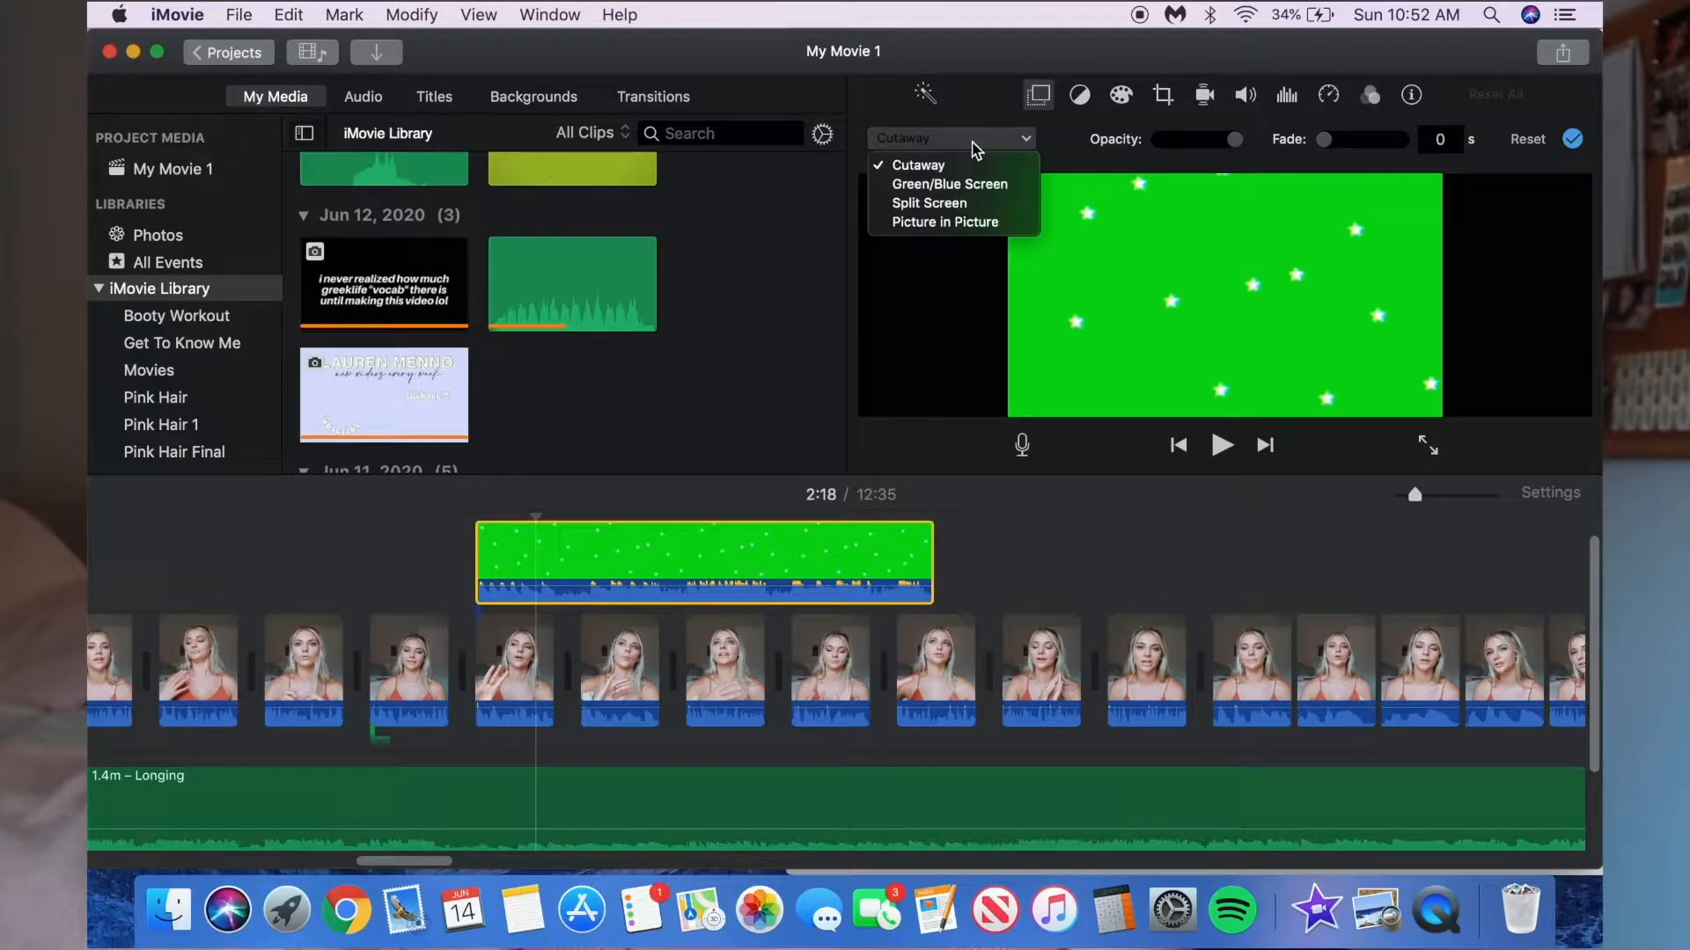
left_click(940, 184)
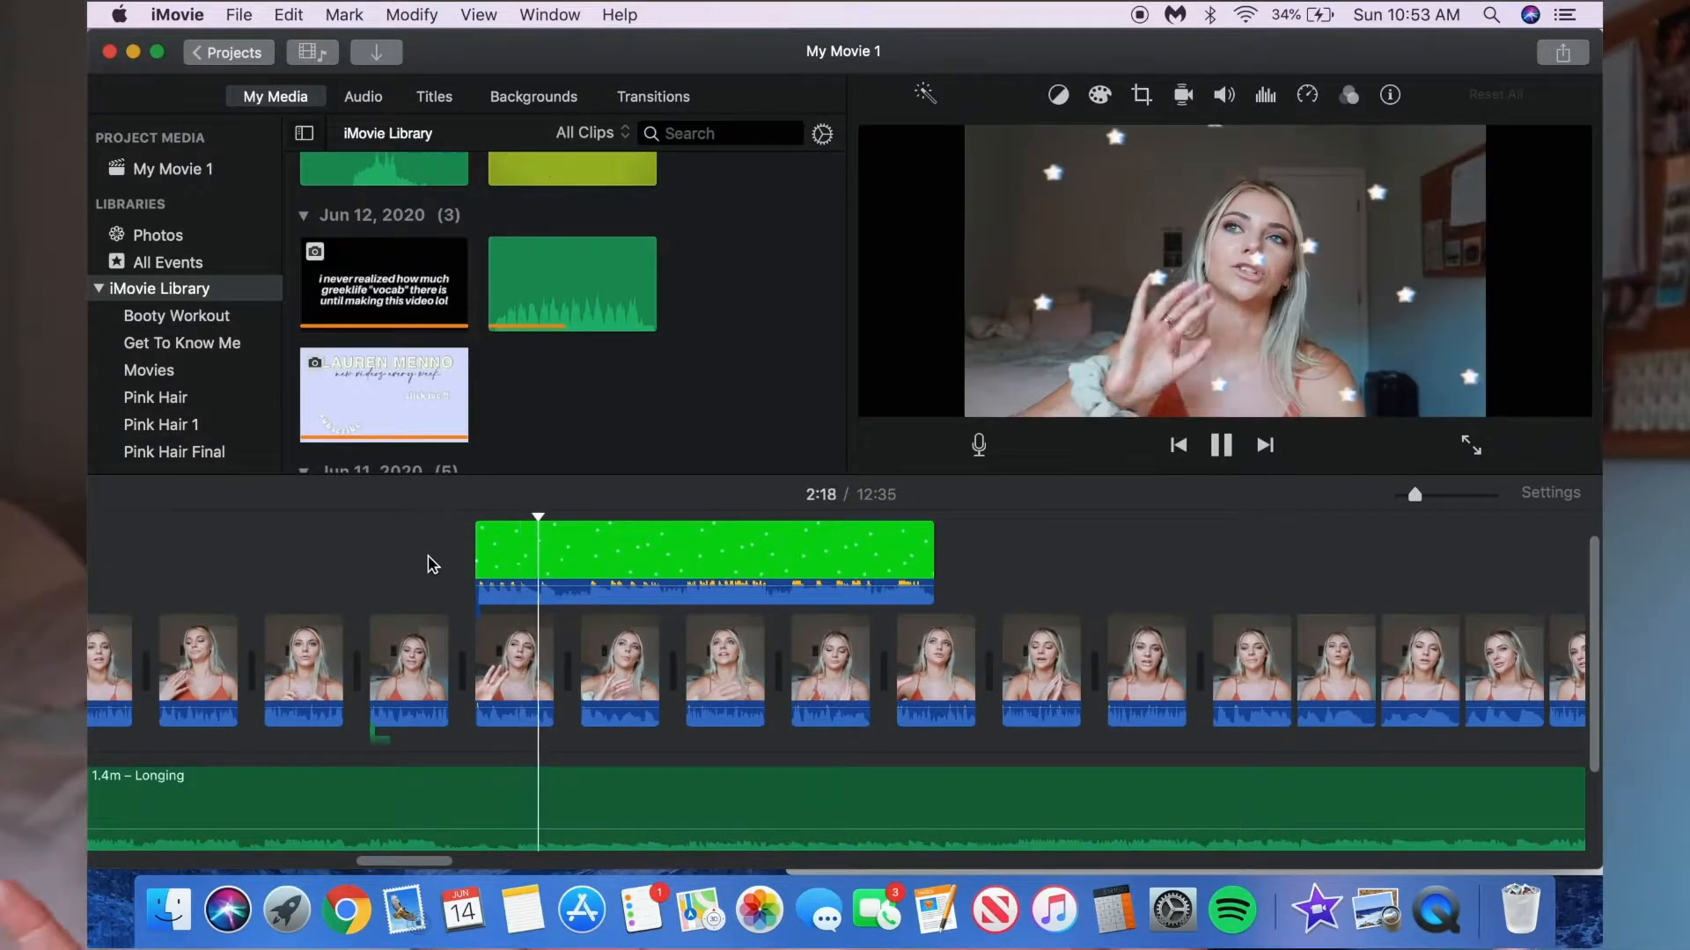
key("space")
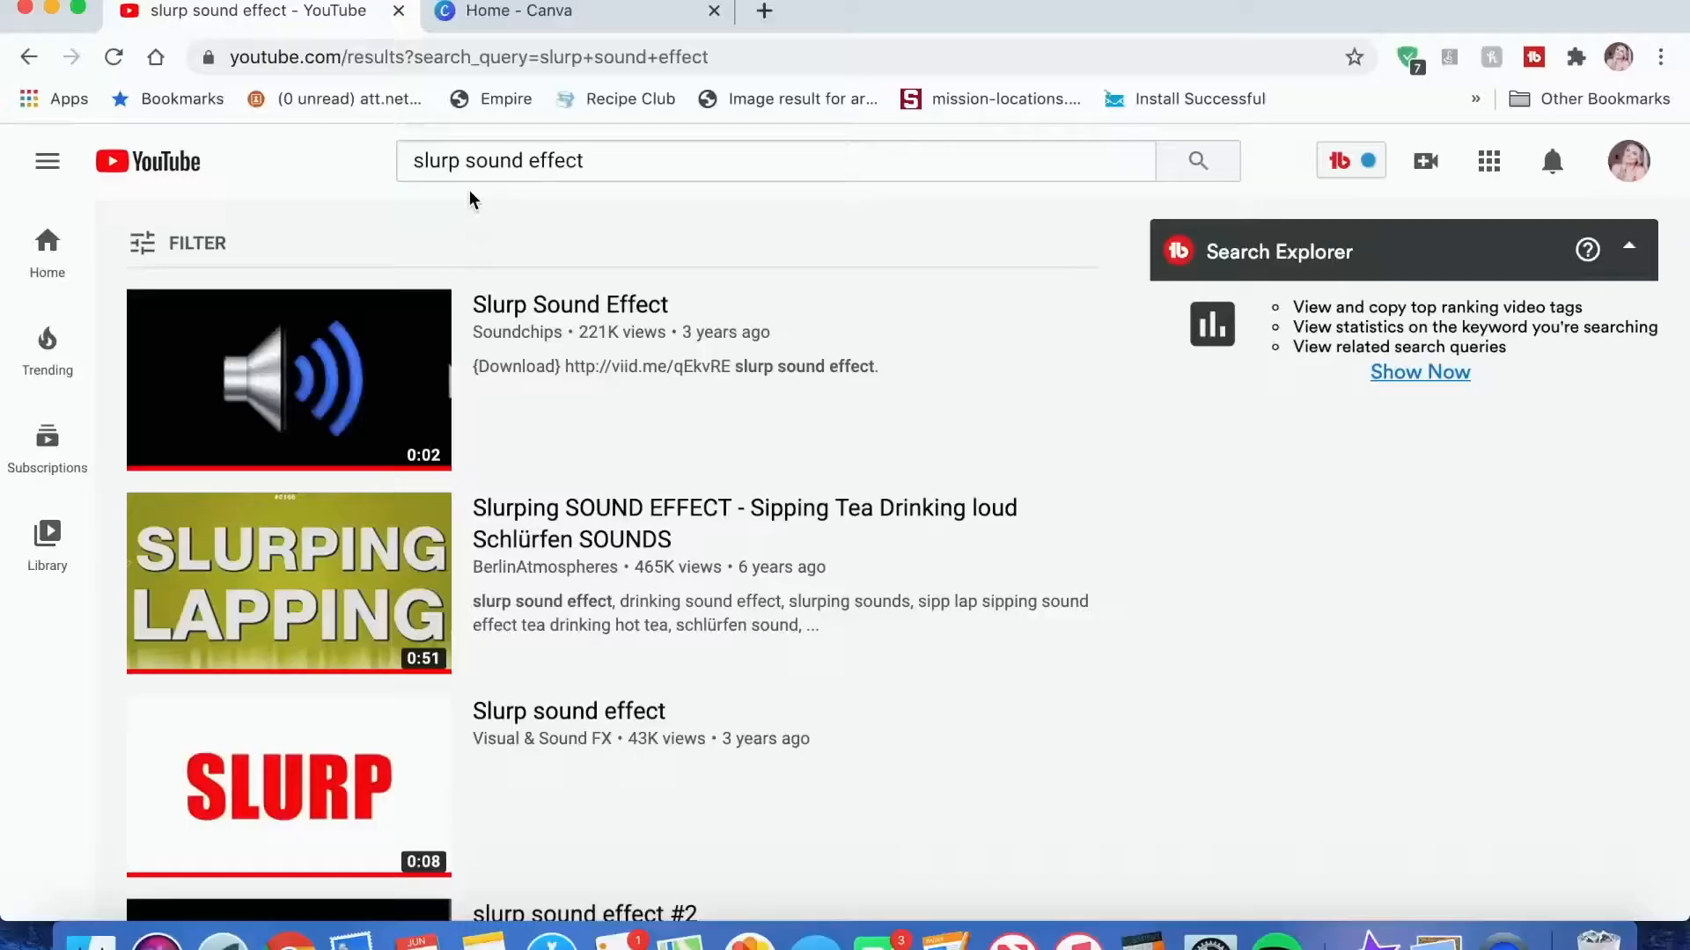
Open the first "Slurp Sound Effect" video on YouTube, convert its URL to mp3 on ytmp3.cc and download the file
left_click(328, 385)
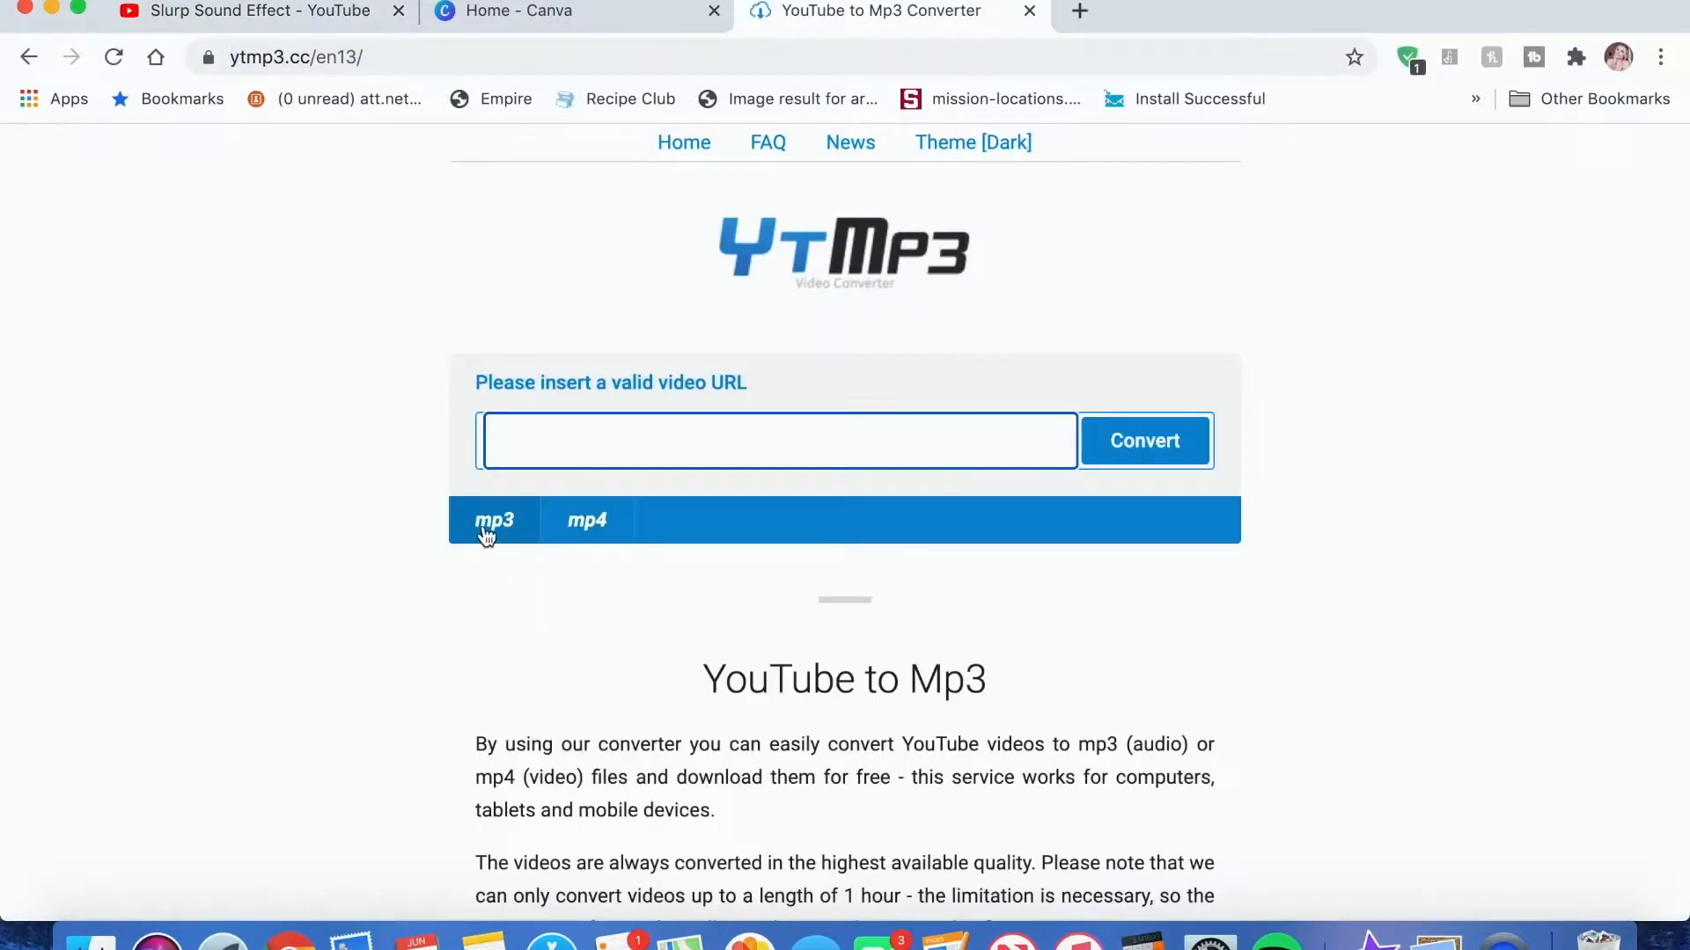
type("https://www.youtube.com/watch?v=Fju9nhscGAM")
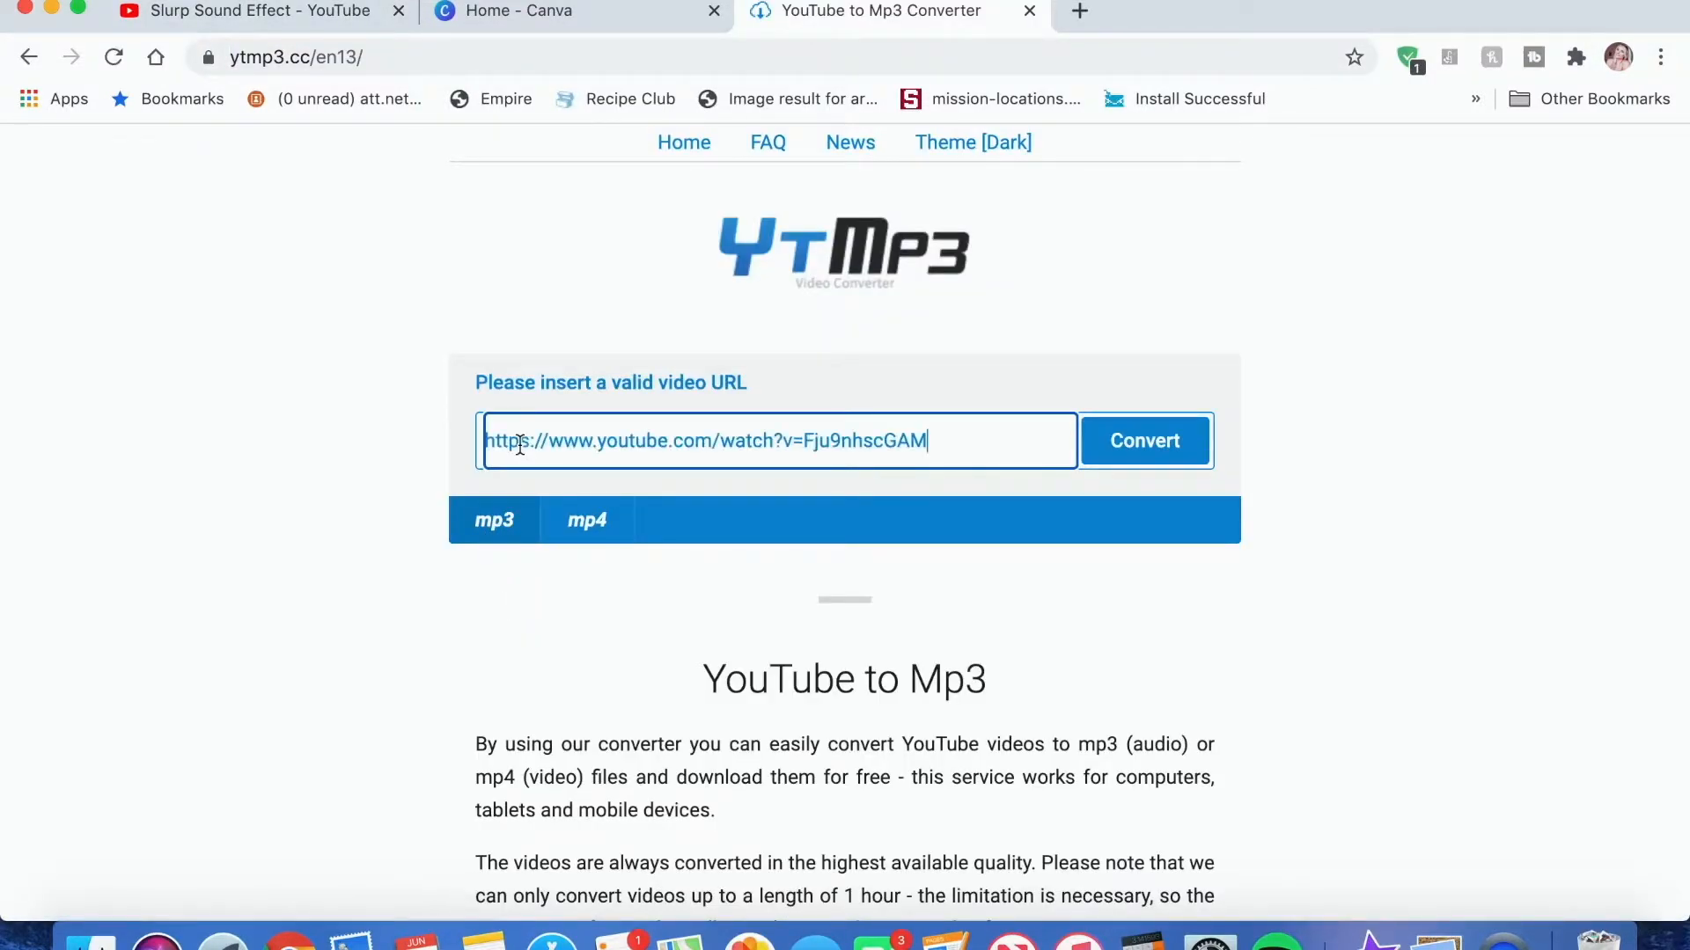
left_click(1095, 442)
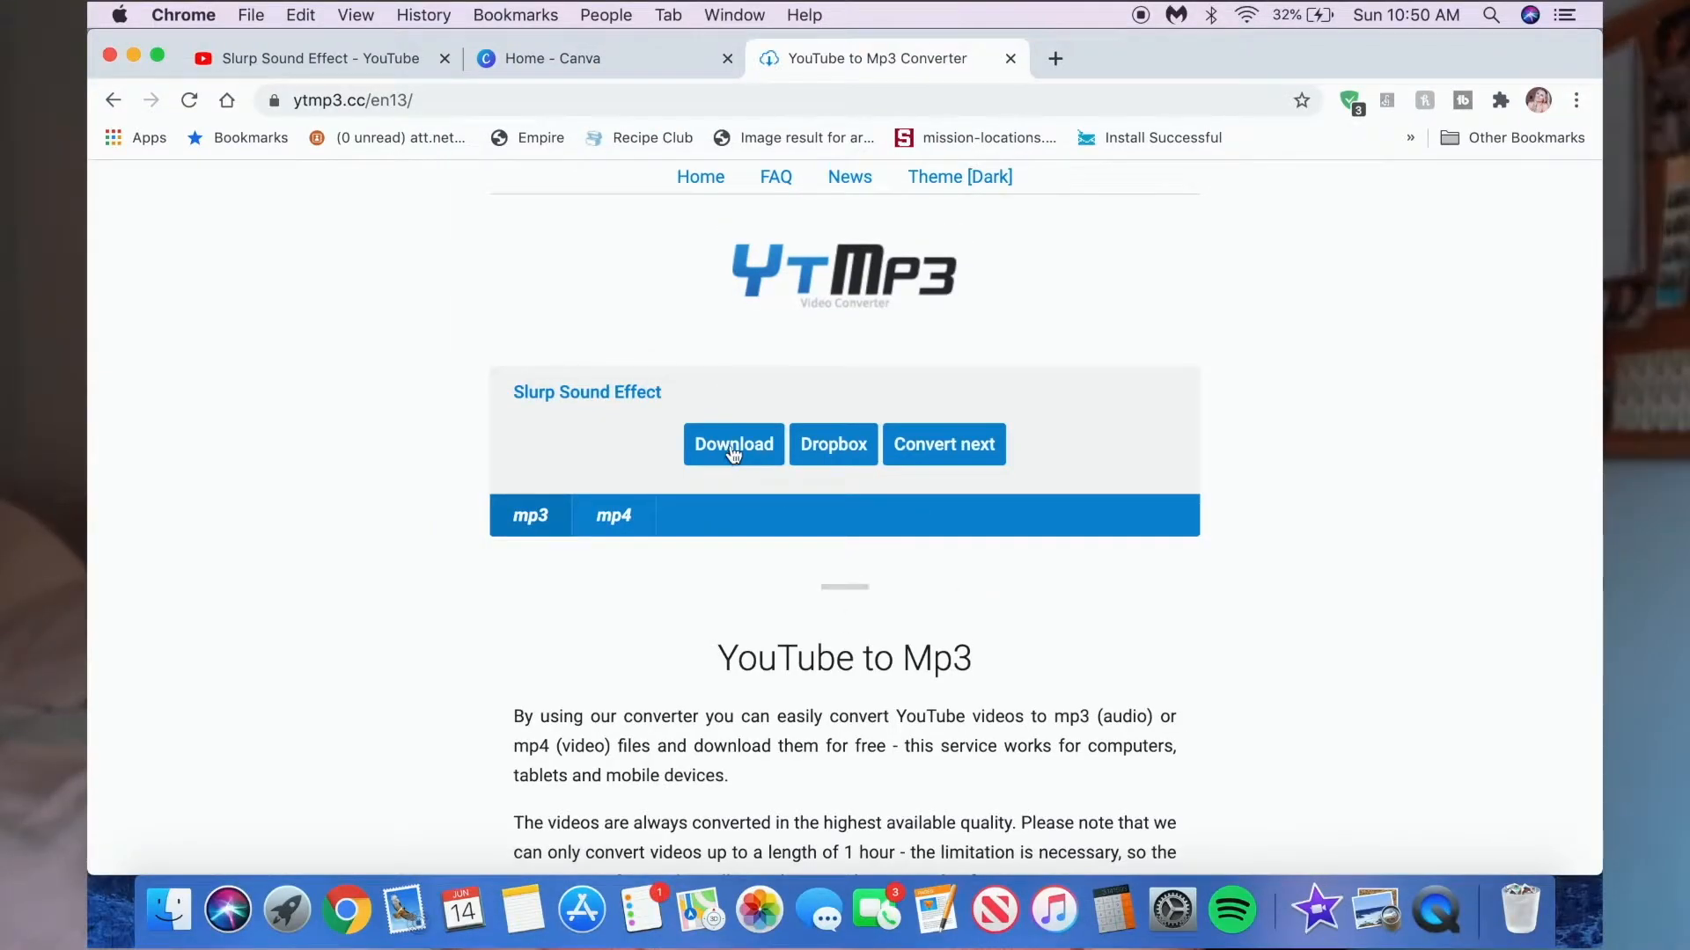
left_click(733, 444)
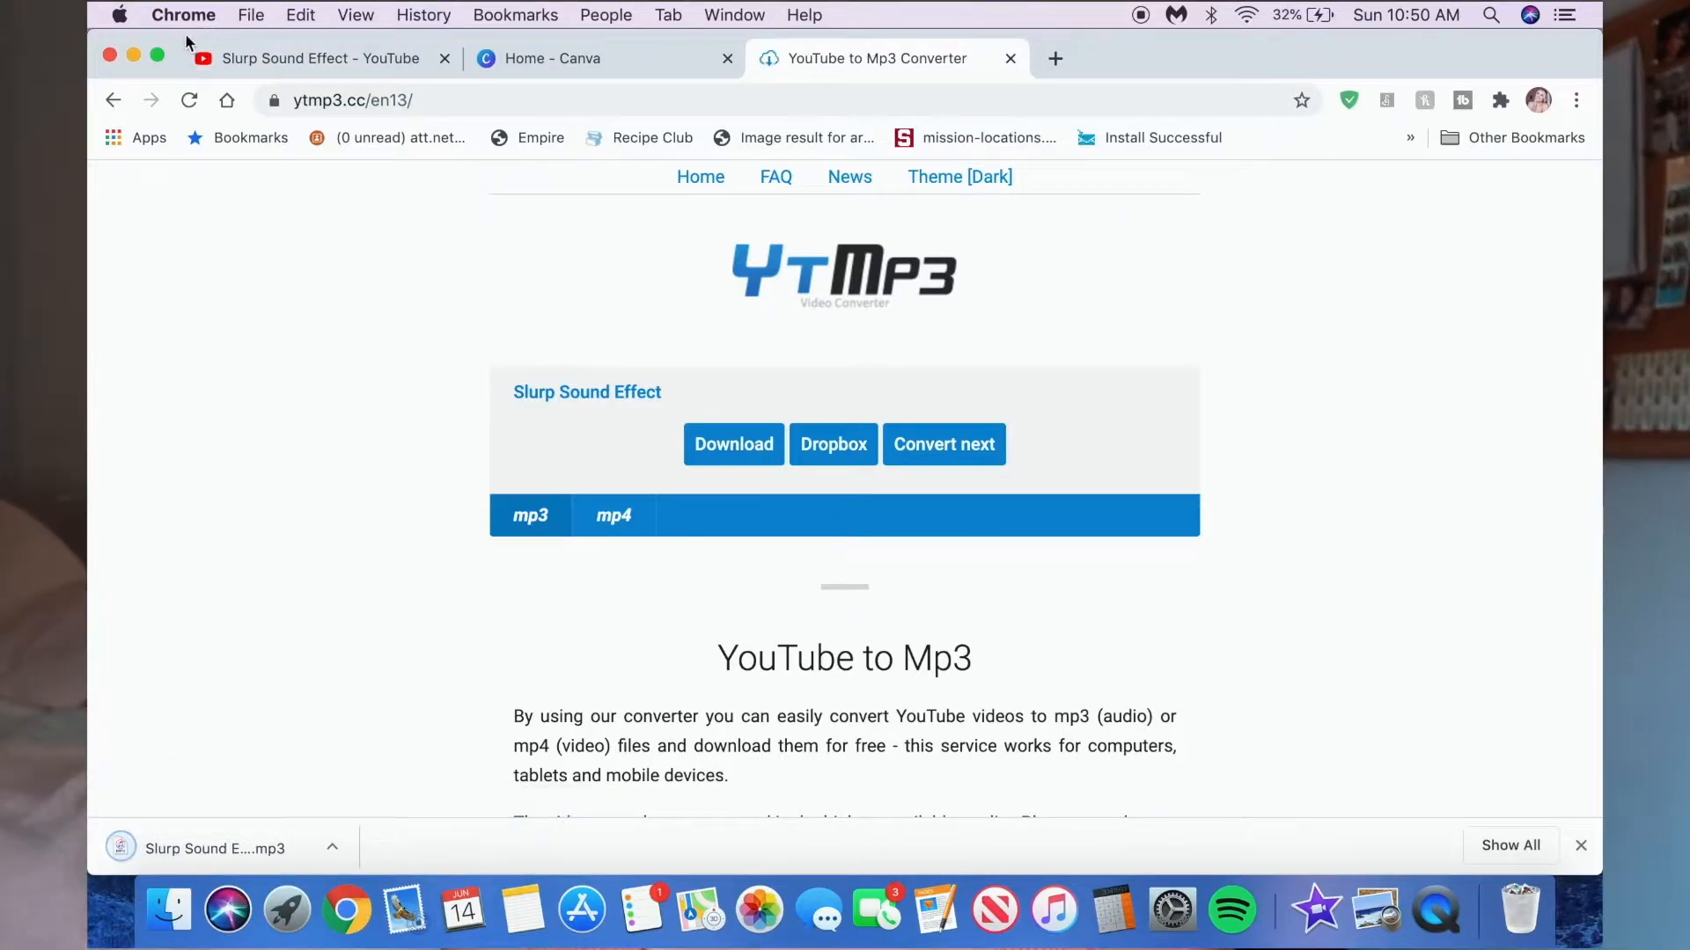
Attach the downloaded slurp mp3 below the clip at about 2:12 in the iMovie timeline, and switch back to iMovie
left_click_drag(187, 44, 773, 29)
scroll(451, 726, "right", 2)
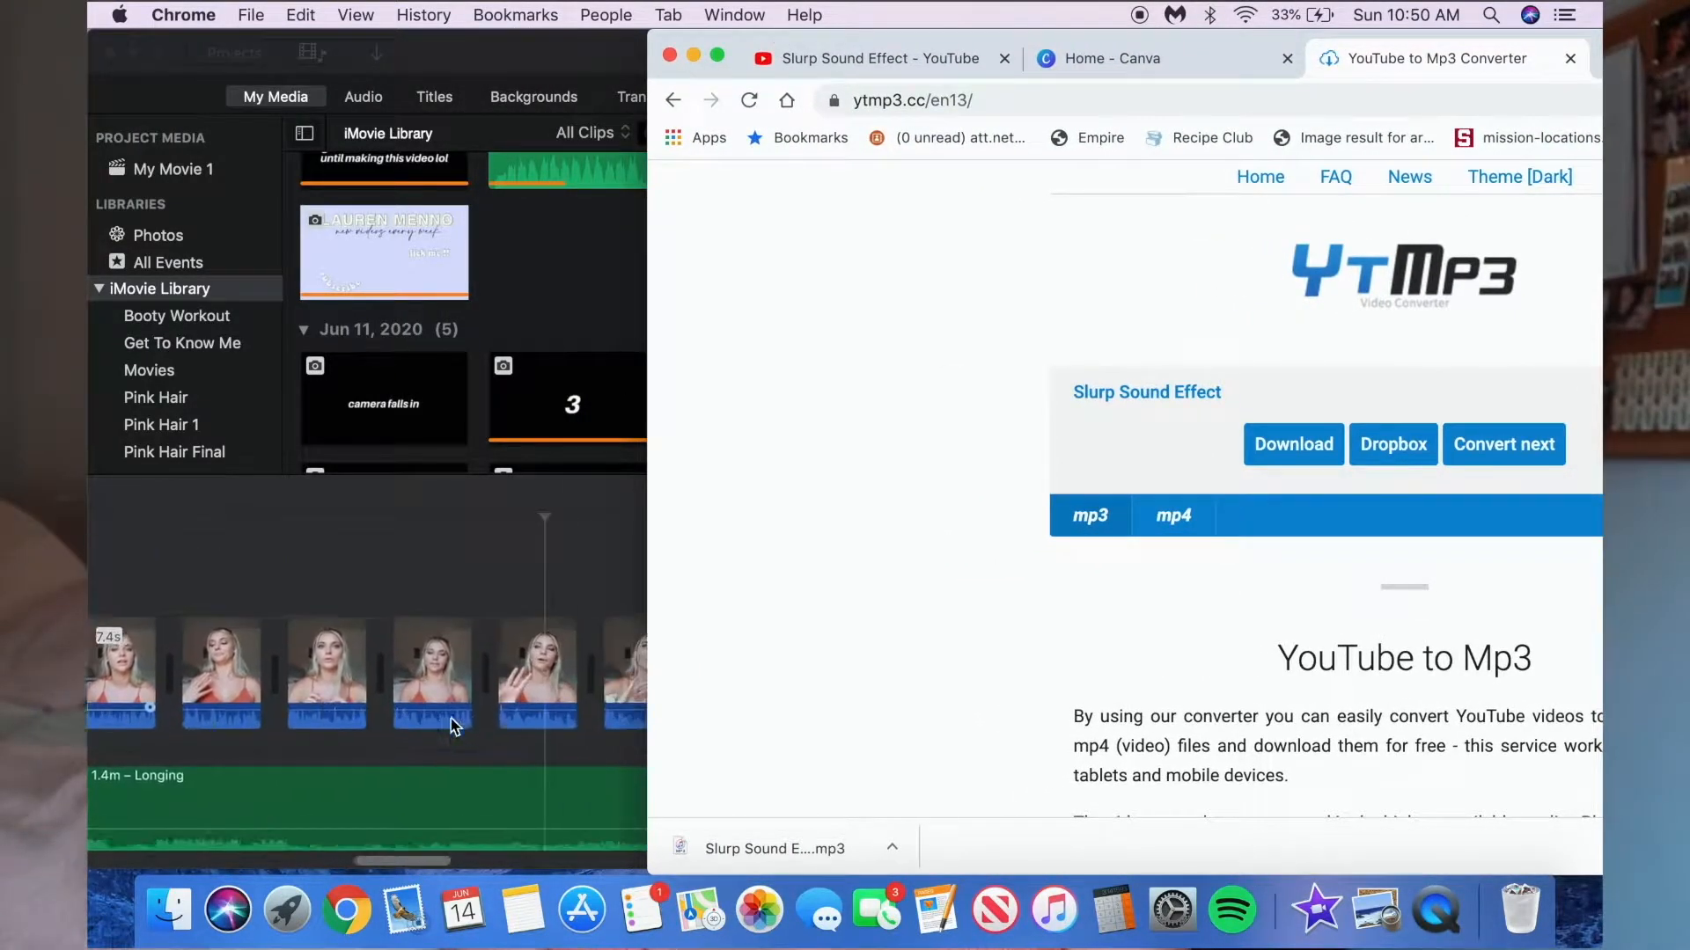
left_click_drag(762, 843, 379, 738)
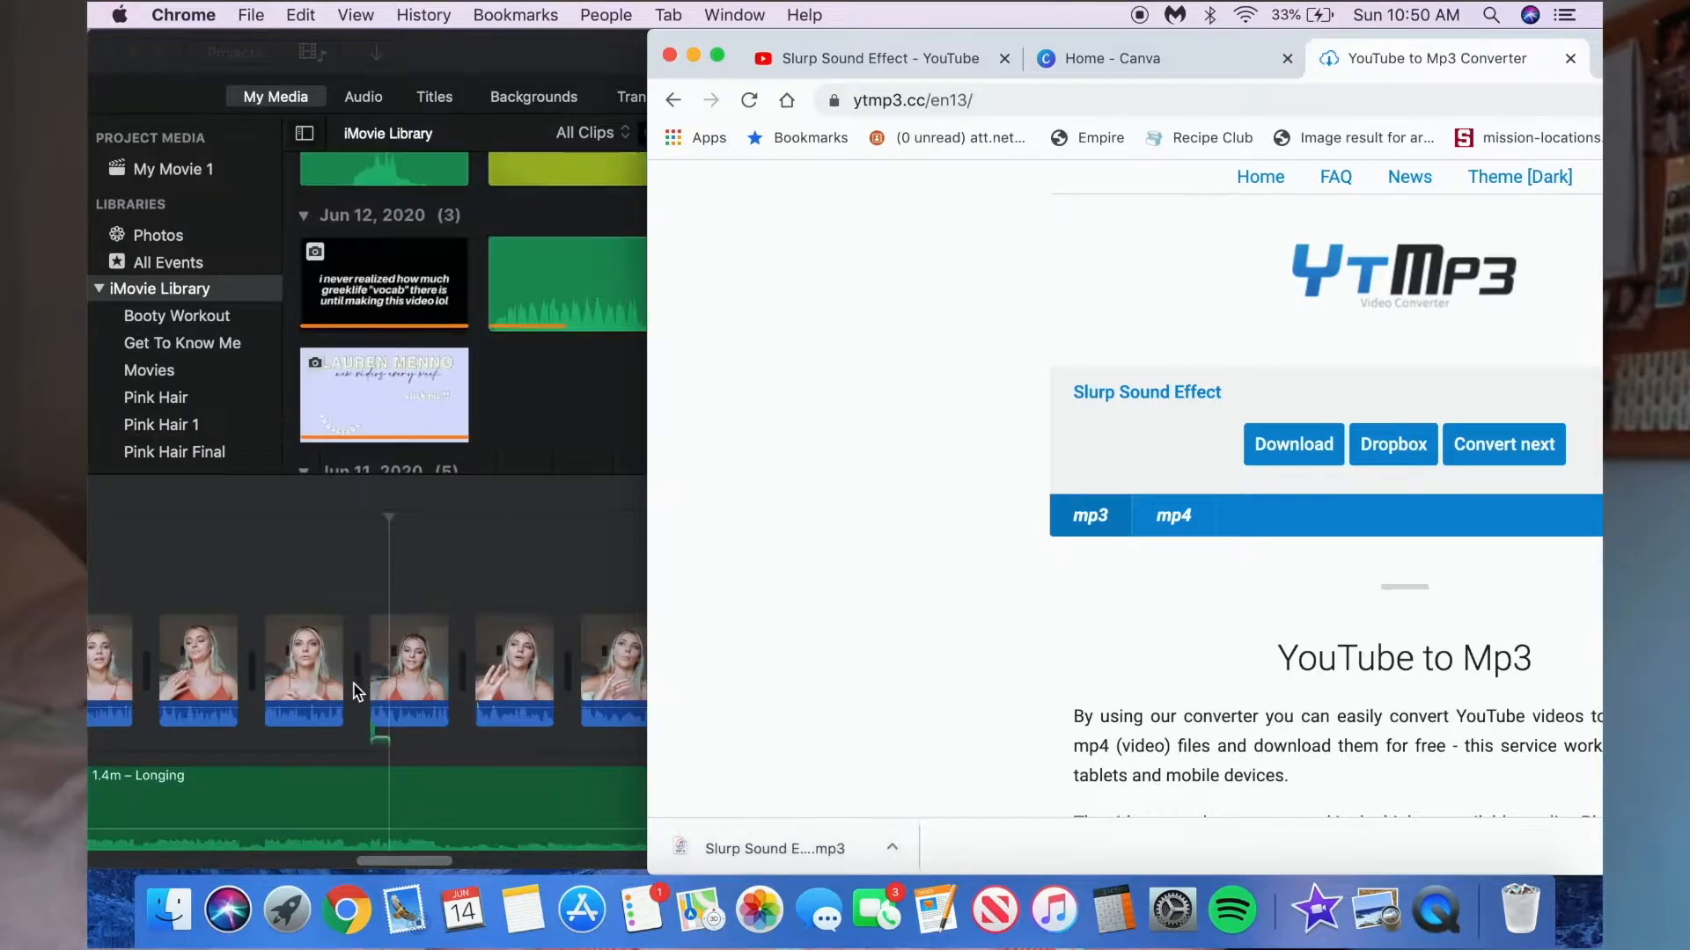
left_click(451, 567)
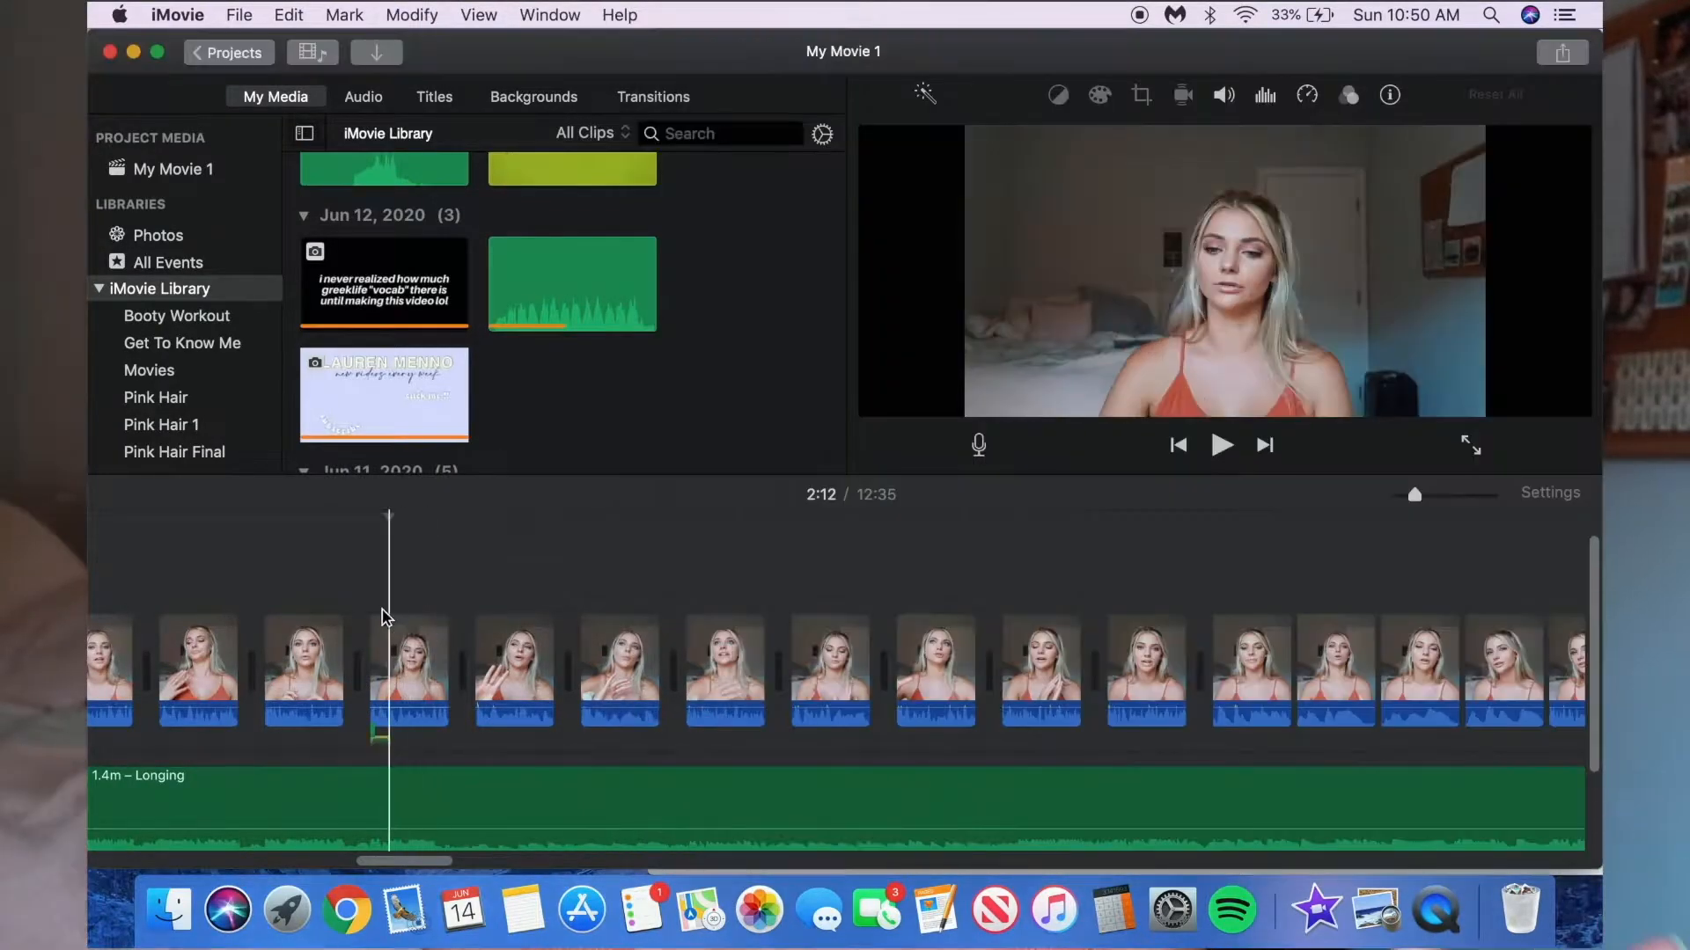